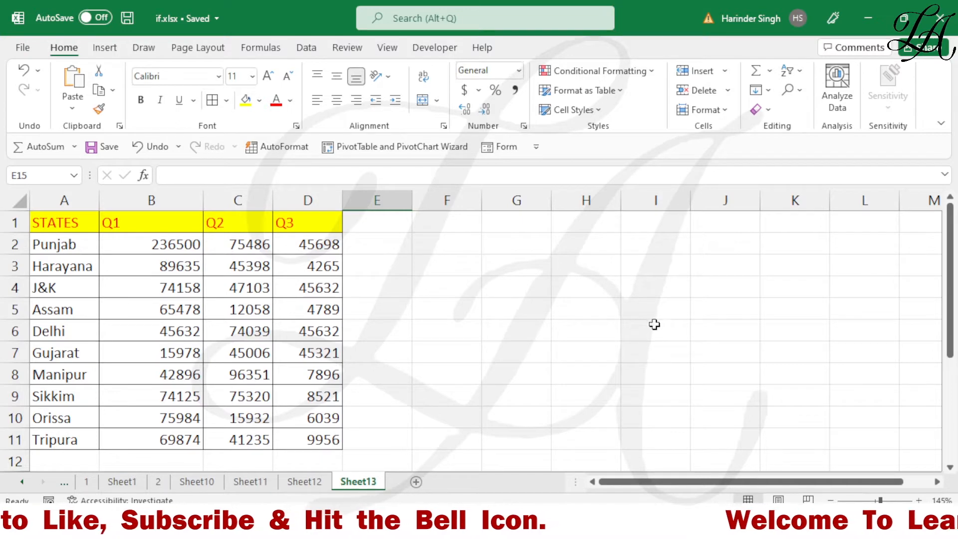
- On Sheet12, insert an Open-High-Low-Close stock chart from the DATE, HIGH, LOW, OPEN and CLOSE table
{"action": "left_click", "coordinate": [324, 482]}
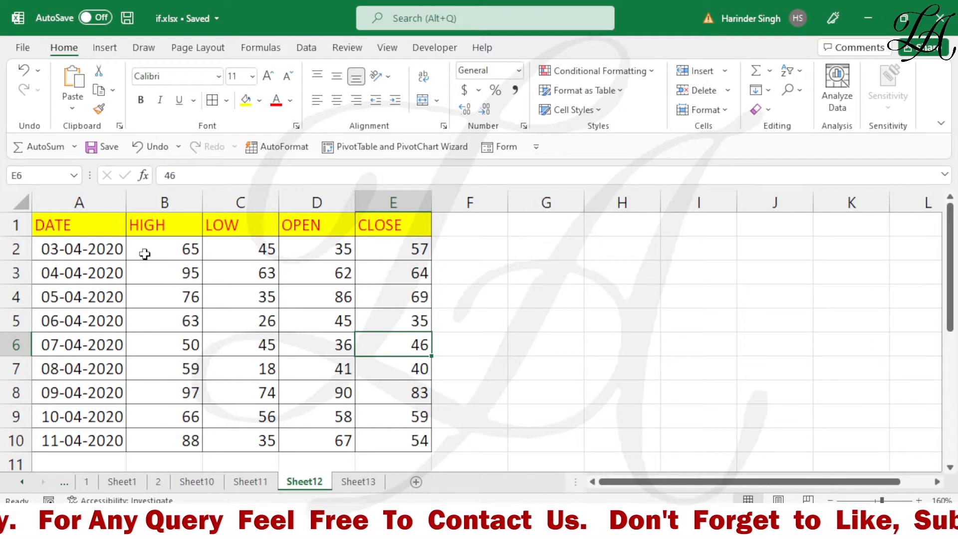
{"action": "left_click", "coordinate": [161, 254]}
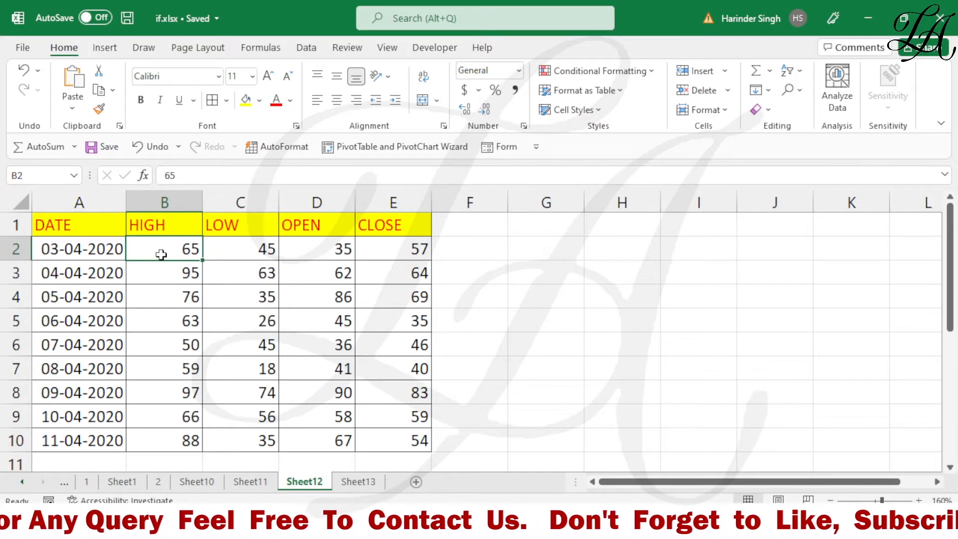
{"action": "left_click", "coordinate": [226, 250]}
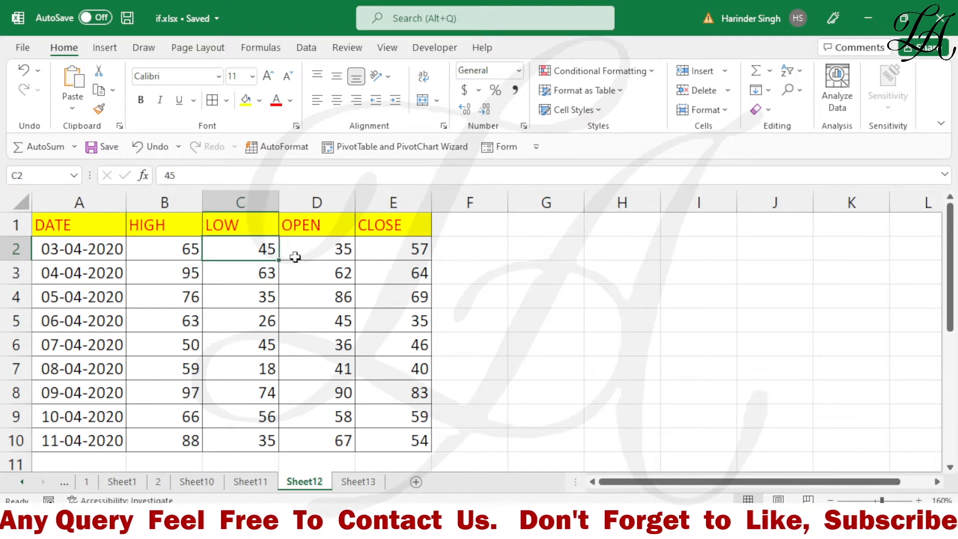
{"action": "left_click", "coordinate": [320, 250]}
{"action": "left_click", "coordinate": [388, 250]}
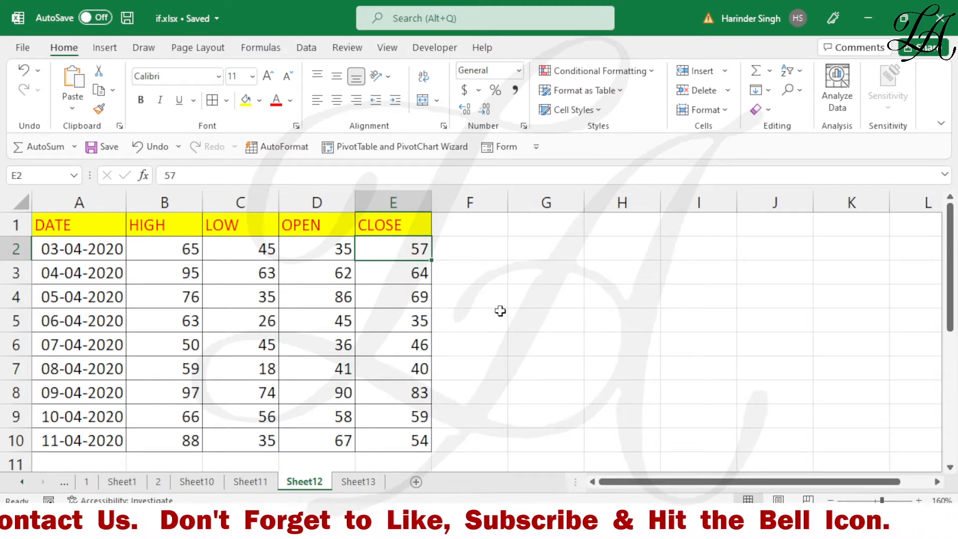
{"action": "left_click", "coordinate": [223, 277]}
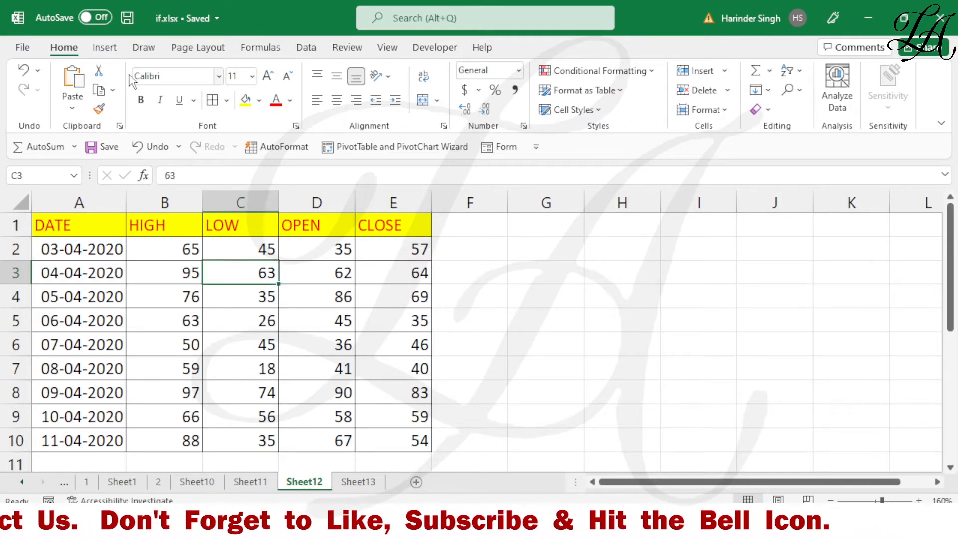
{"action": "left_click", "coordinate": [106, 48]}
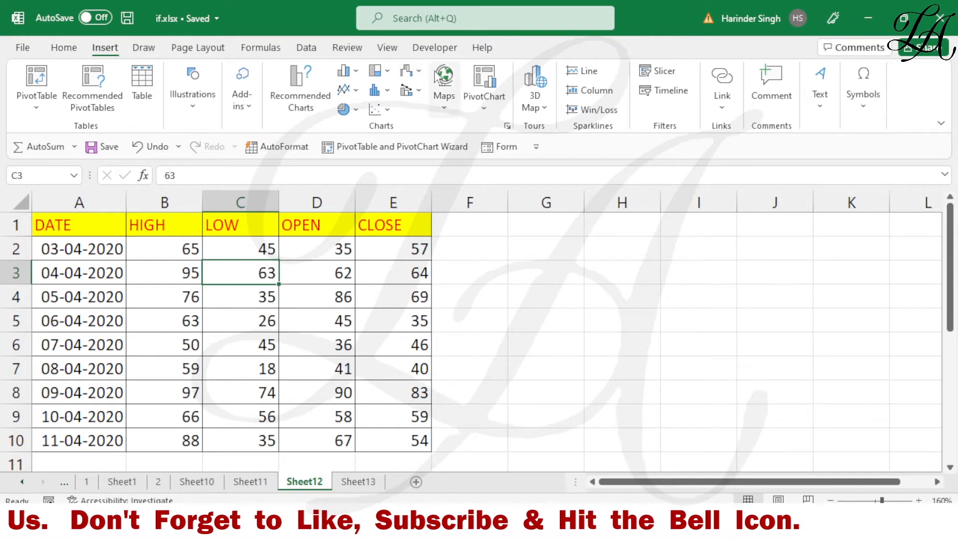
{"action": "left_click", "coordinate": [420, 73]}
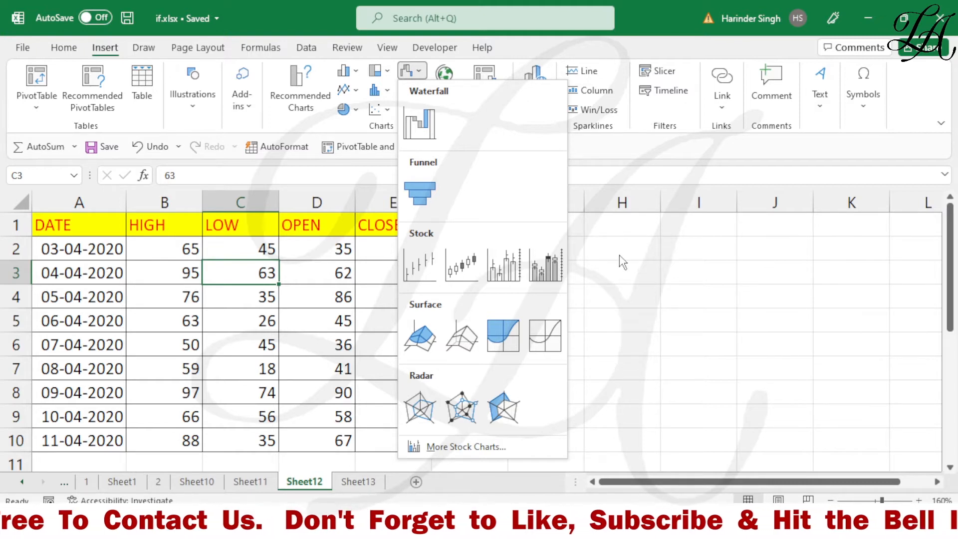
{"action": "left_click", "coordinate": [474, 264]}
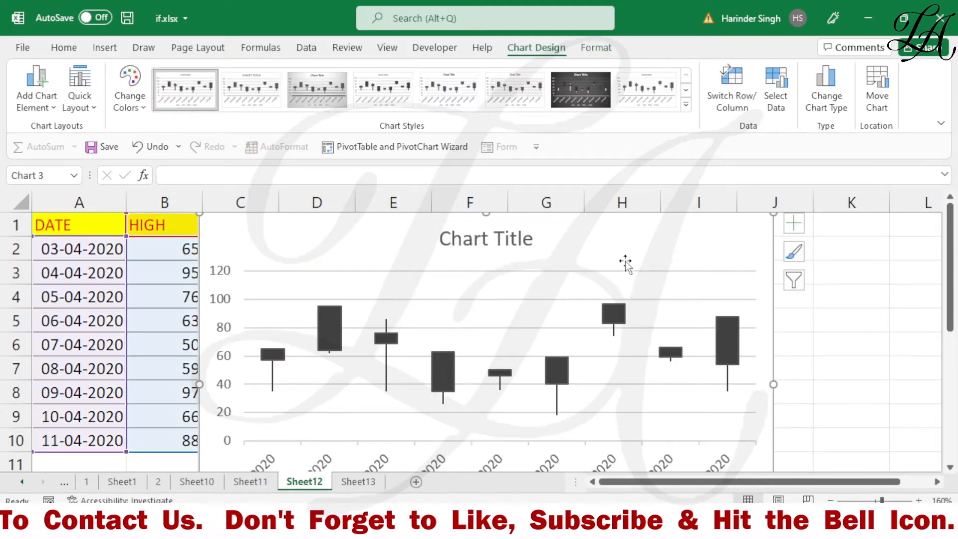
- Move the stock chart clear of the data table so that it starts in column F
{"action": "scroll", "coordinate": [732, 400], "scroll_direction": "down", "scroll_amount": 1}
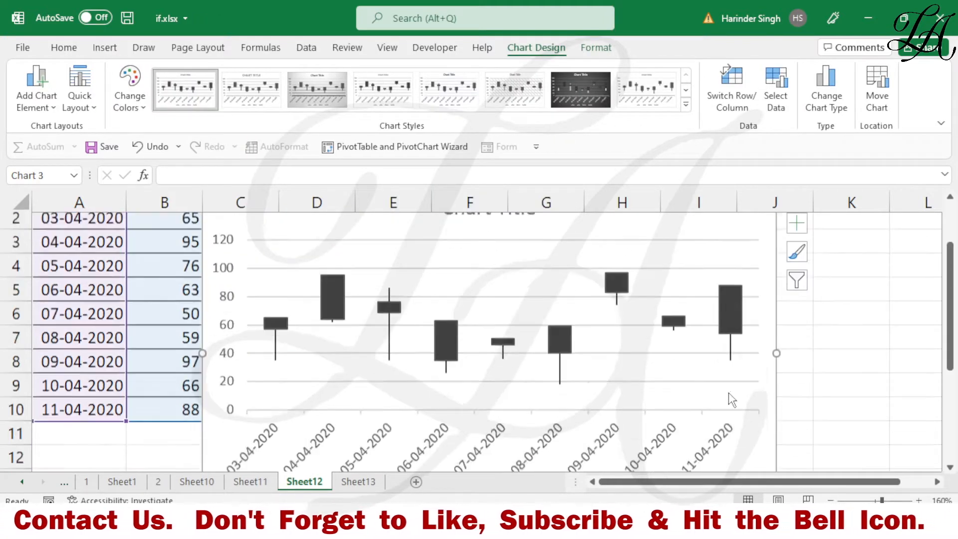
{"action": "scroll", "coordinate": [733, 399], "scroll_direction": "down", "scroll_amount": 2}
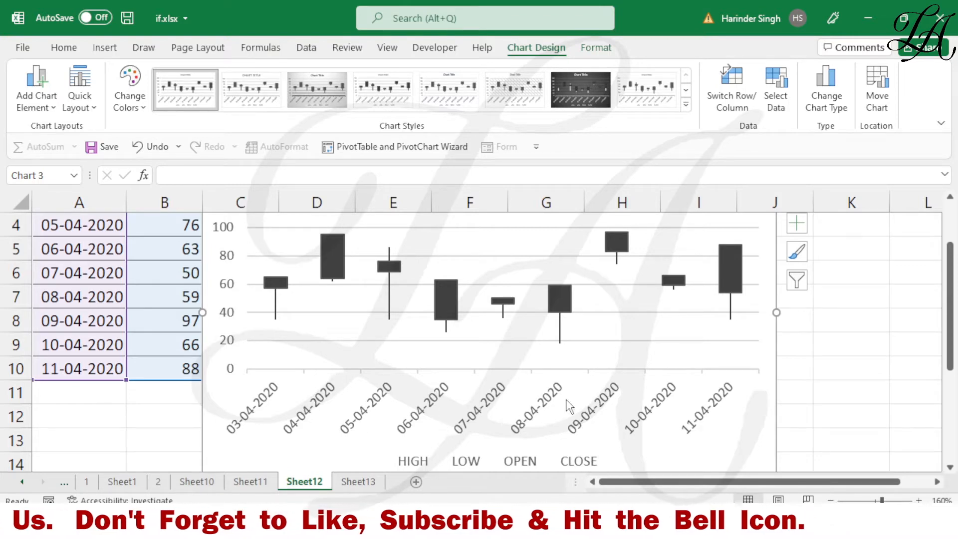
{"action": "scroll", "coordinate": [387, 397], "scroll_direction": "up", "scroll_amount": 1}
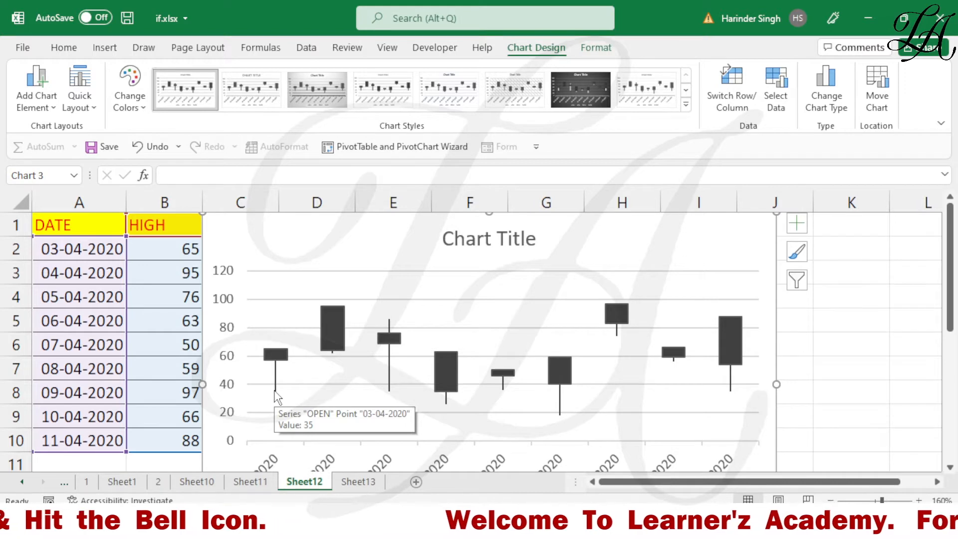
{"action": "left_click_drag", "start_coordinate": [272, 238], "coordinate": [543, 225]}
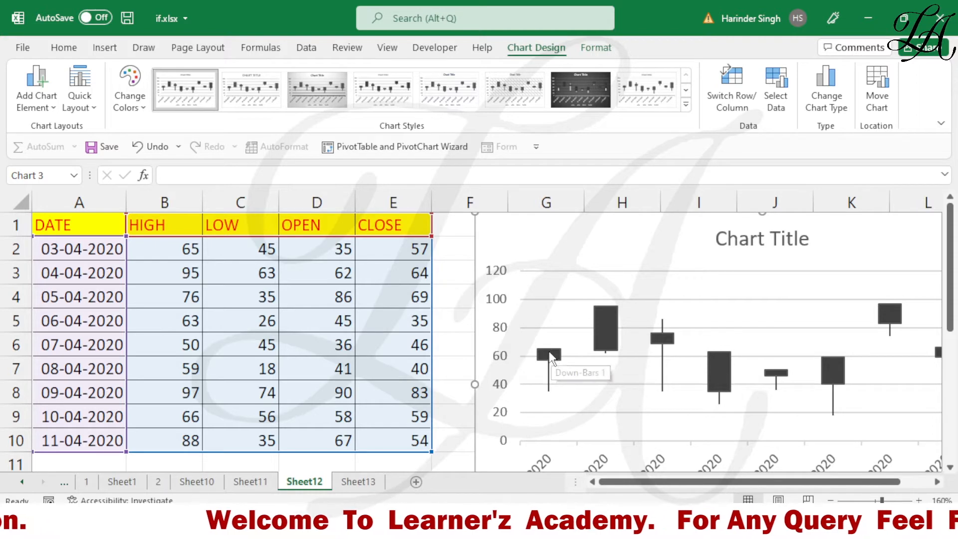
- Add data labels to the OPEN series of the stock chart
{"action": "mouse_move", "coordinate": [552, 352]}
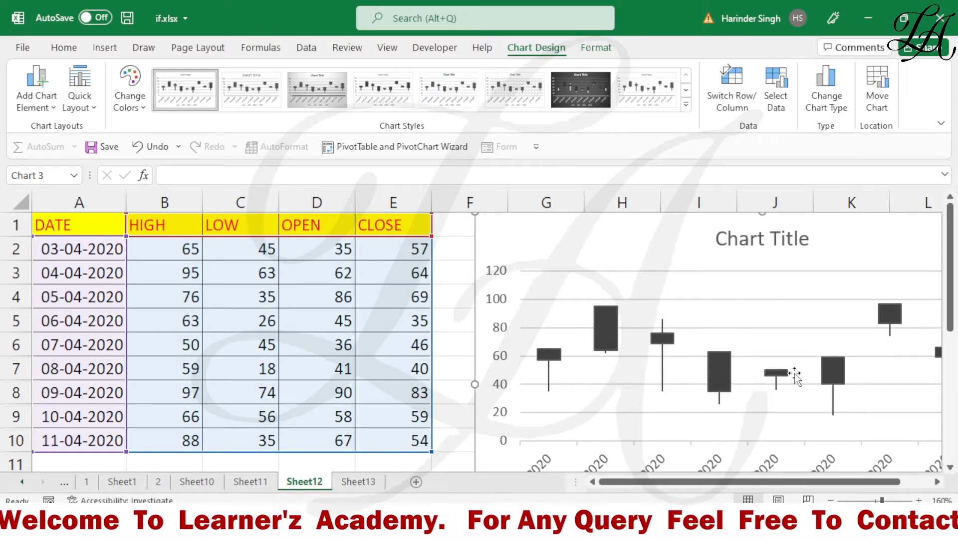
{"action": "mouse_move", "coordinate": [780, 378]}
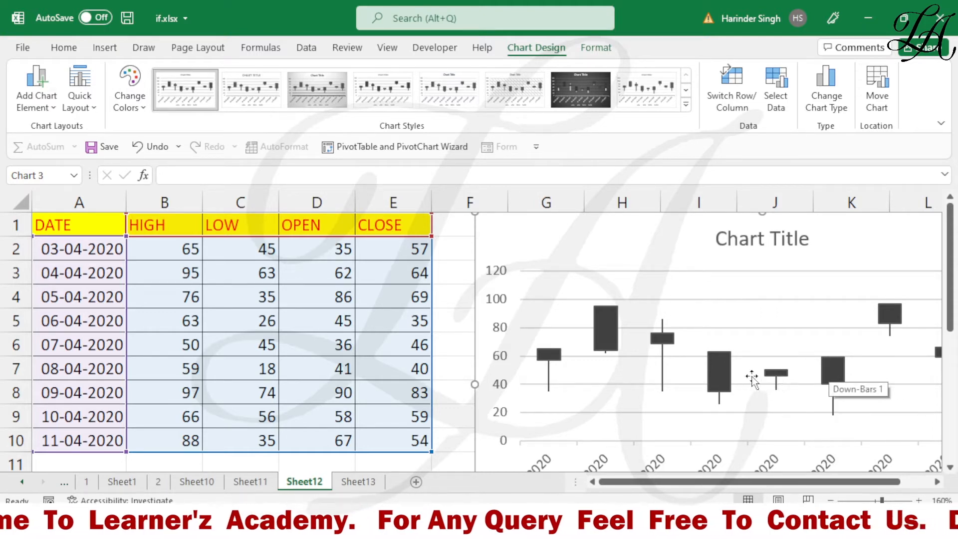
{"action": "mouse_move", "coordinate": [715, 378]}
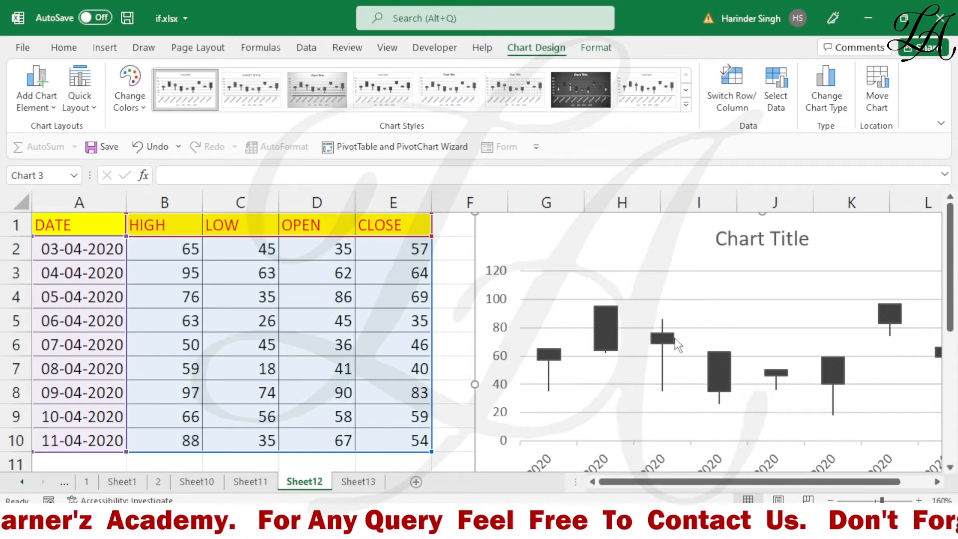
{"action": "mouse_move", "coordinate": [672, 344]}
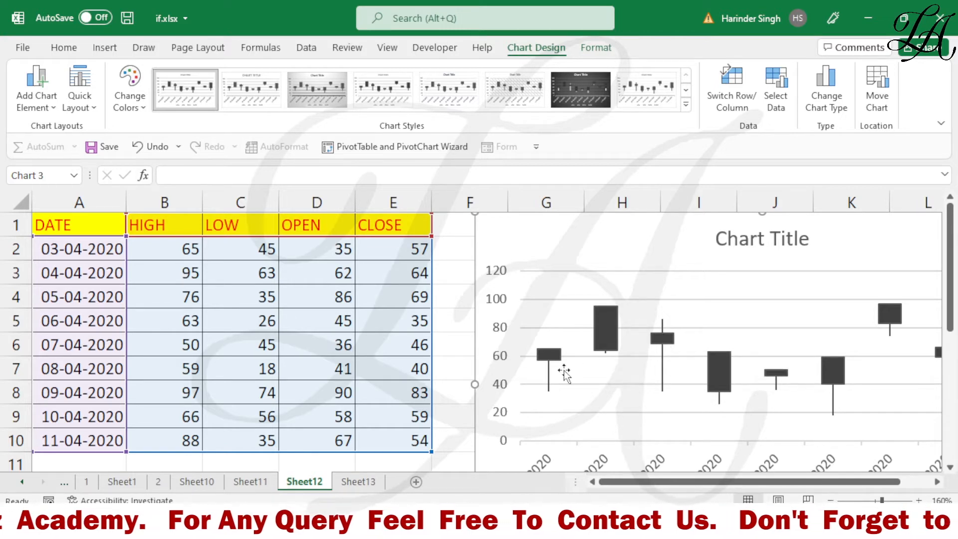
{"action": "left_click", "coordinate": [549, 393]}
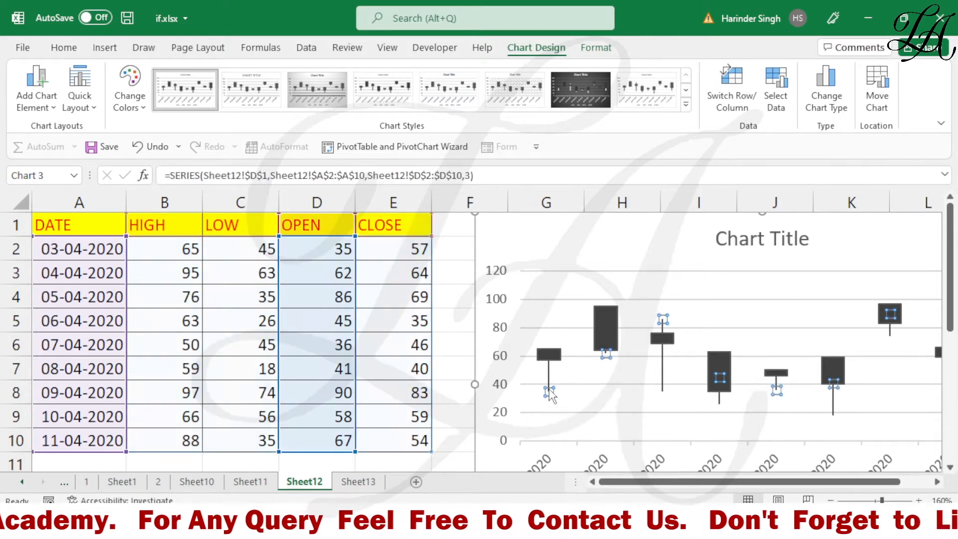
{"action": "right_click", "coordinate": [553, 395]}
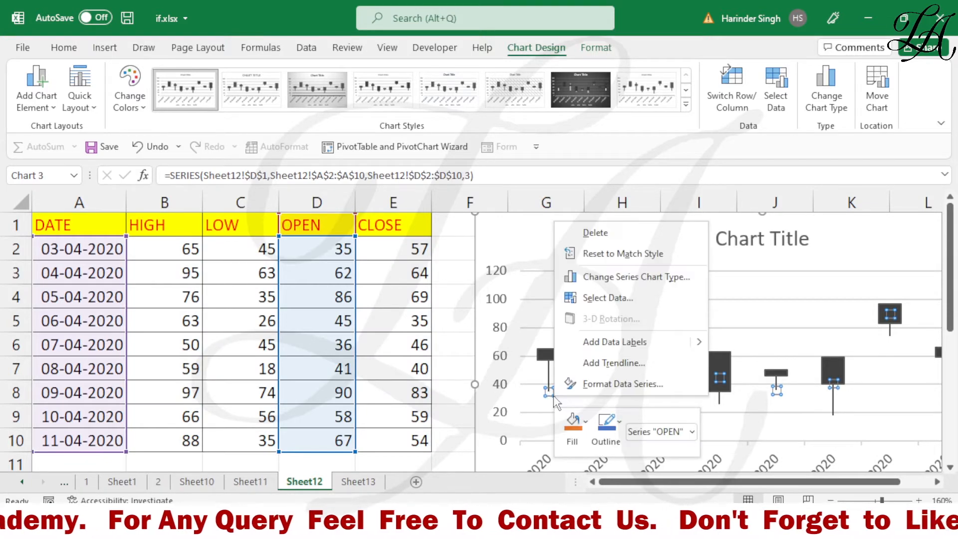
{"action": "left_click", "coordinate": [583, 342]}
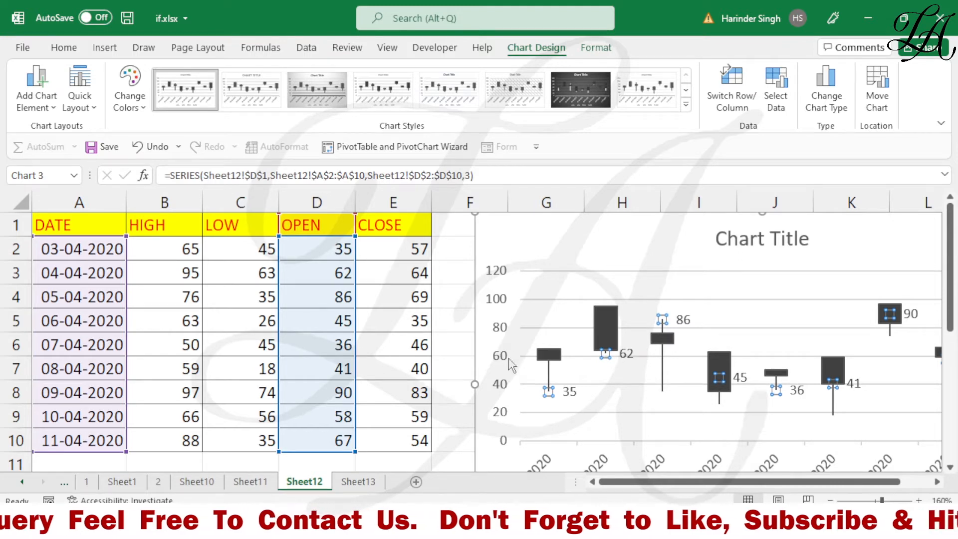
- Add data labels to the HIGH series of the stock chart
{"action": "left_click", "coordinate": [548, 353]}
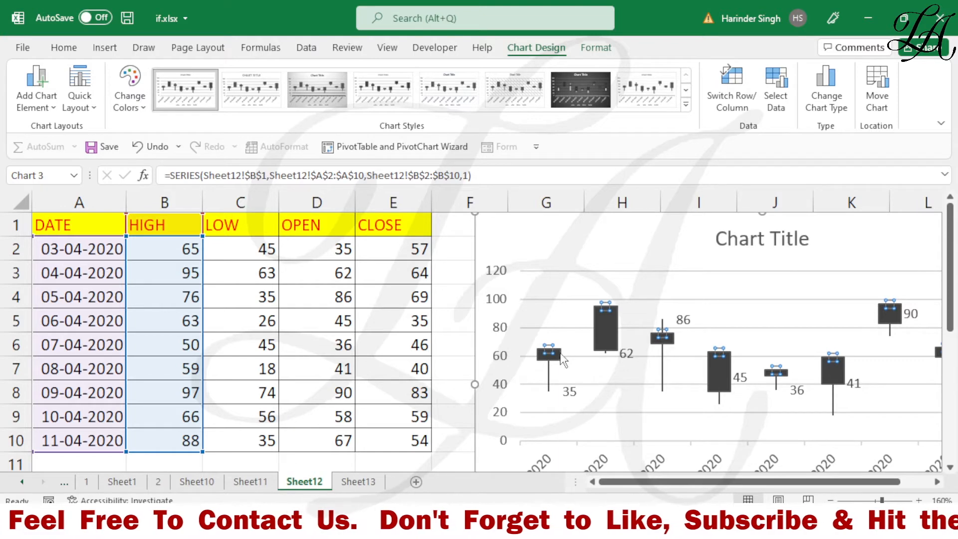
{"action": "right_click", "coordinate": [550, 350]}
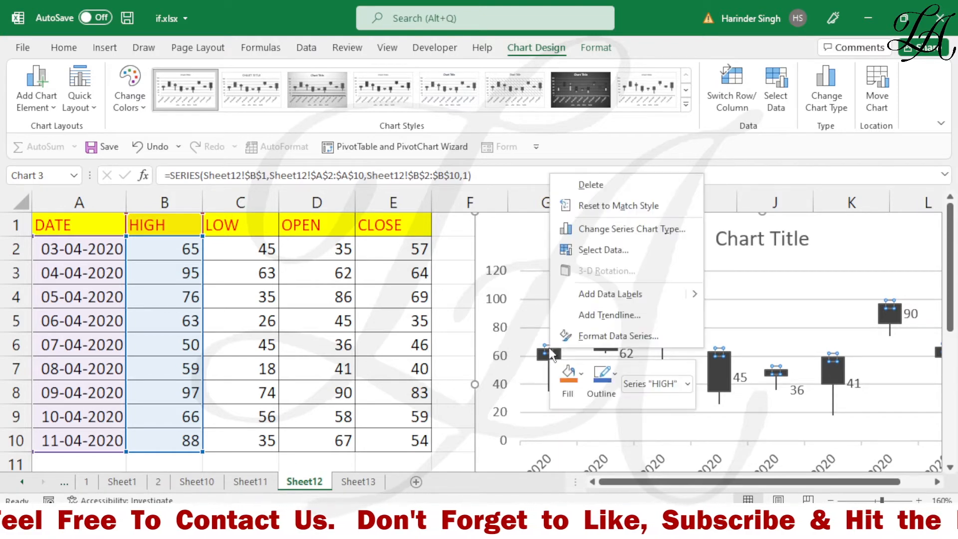
{"action": "left_click", "coordinate": [589, 295]}
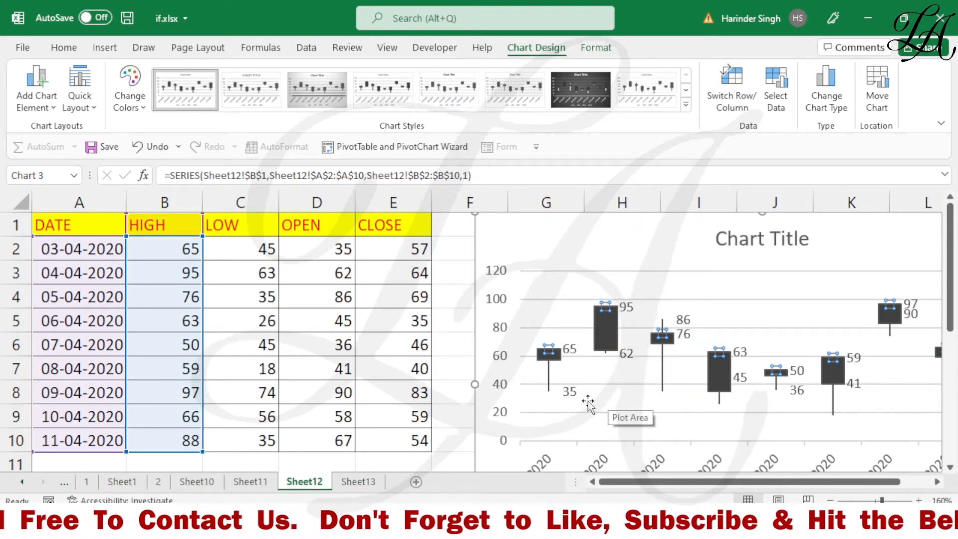
{"action": "left_click", "coordinate": [680, 411]}
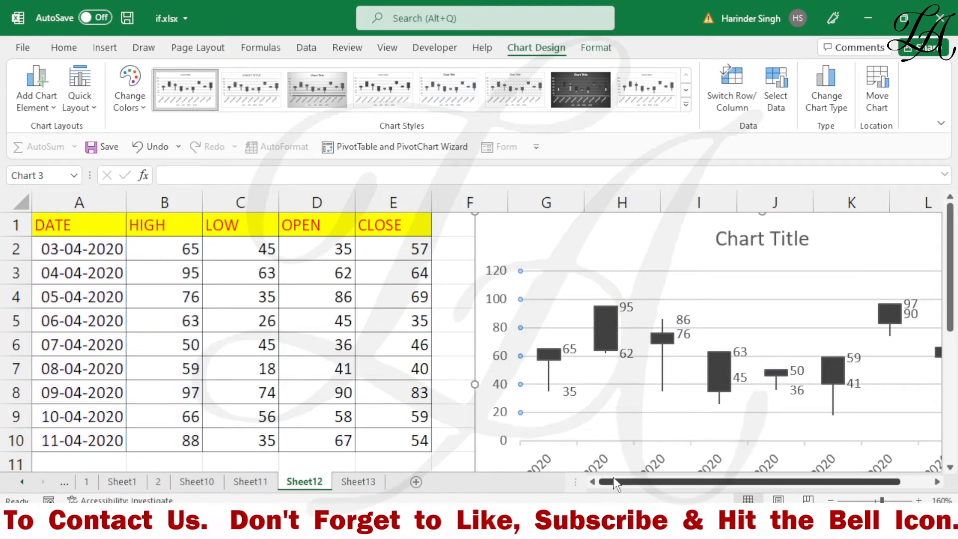
- Add data labels to the CLOSE series of the stock chart
{"action": "left_click_drag", "start_coordinate": [645, 482], "coordinate": [677, 482]}
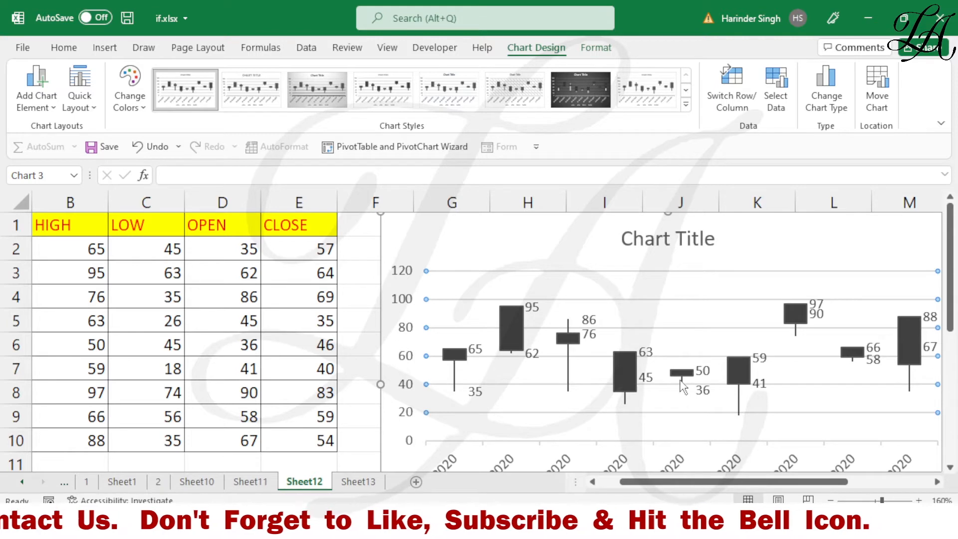
{"action": "left_click", "coordinate": [691, 386]}
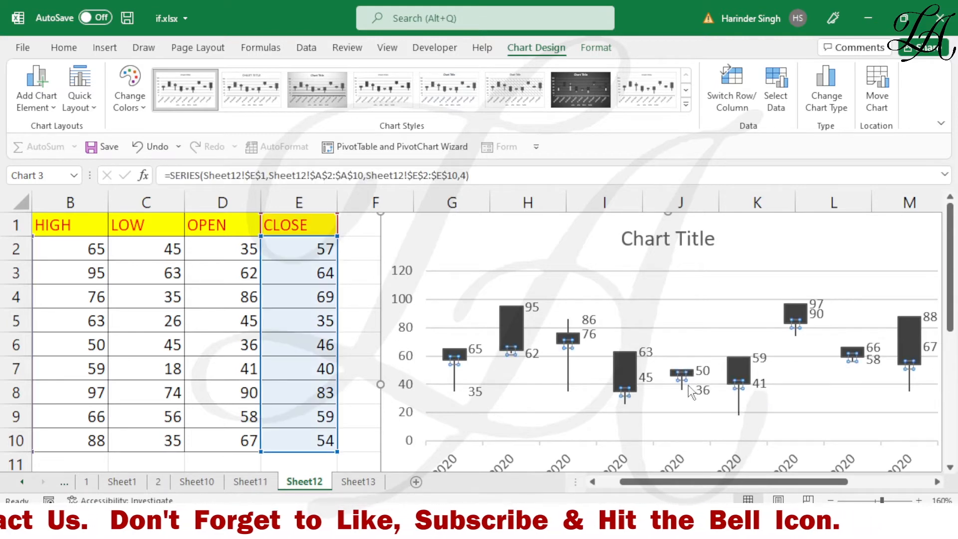
{"action": "right_click", "coordinate": [682, 381]}
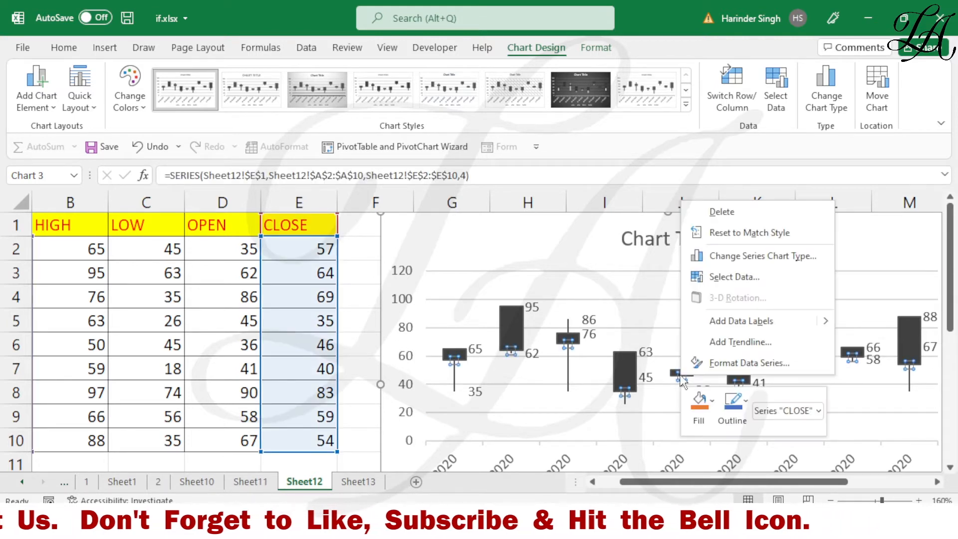
{"action": "key", "text": "Escape"}
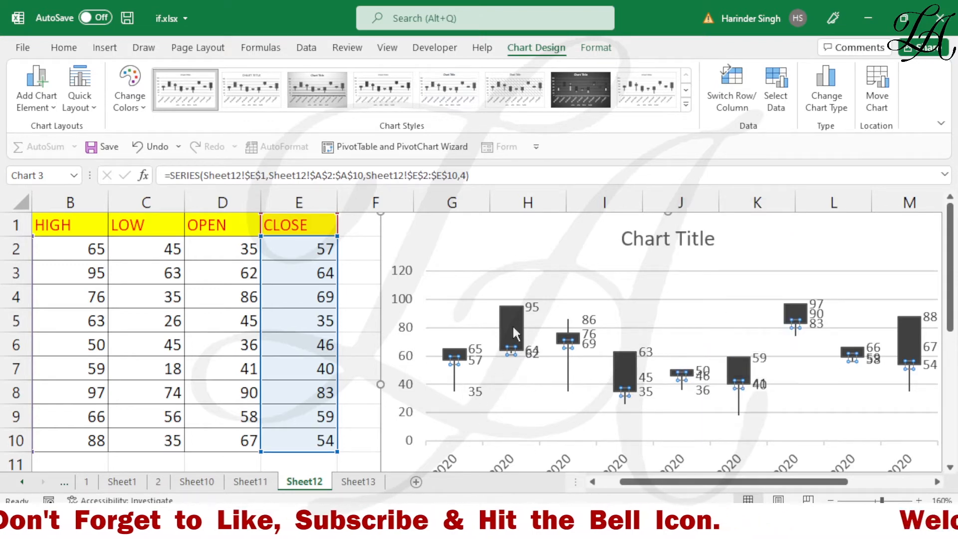
{"action": "left_click", "coordinate": [510, 304]}
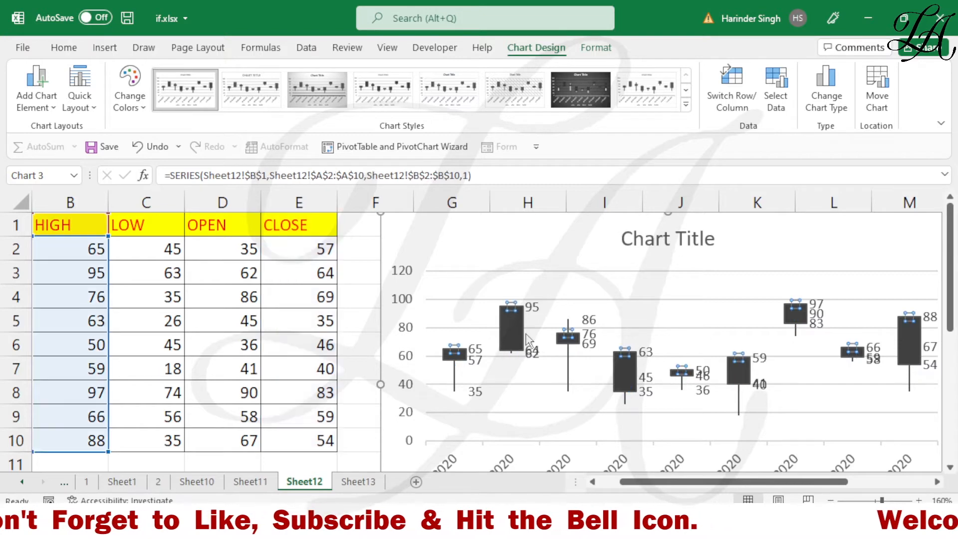
{"action": "right_click", "coordinate": [510, 306]}
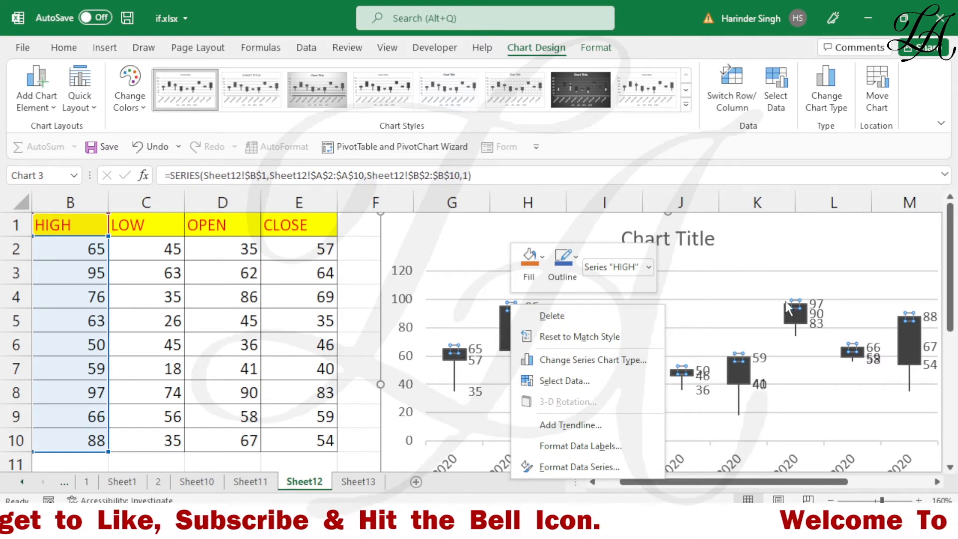
{"action": "key", "text": "Escape"}
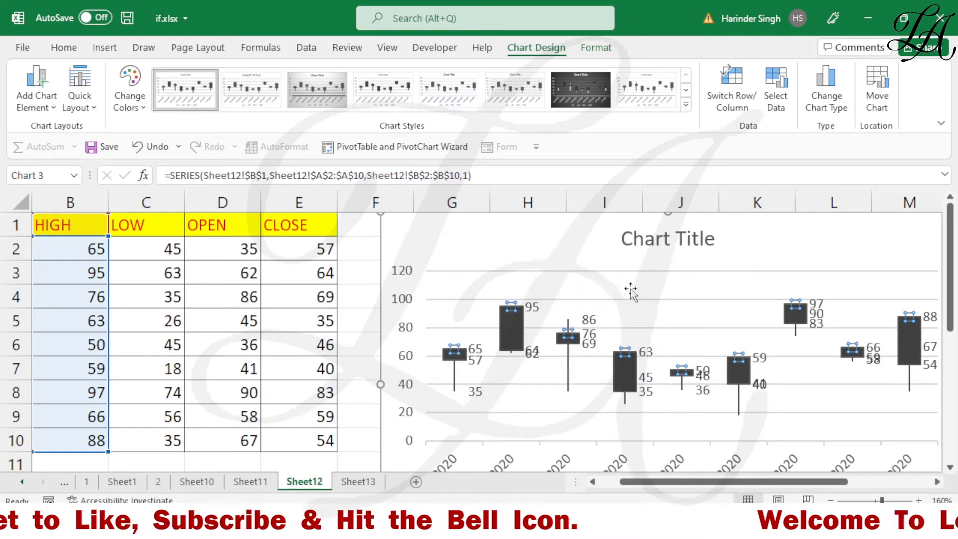
{"action": "left_click", "coordinate": [512, 318]}
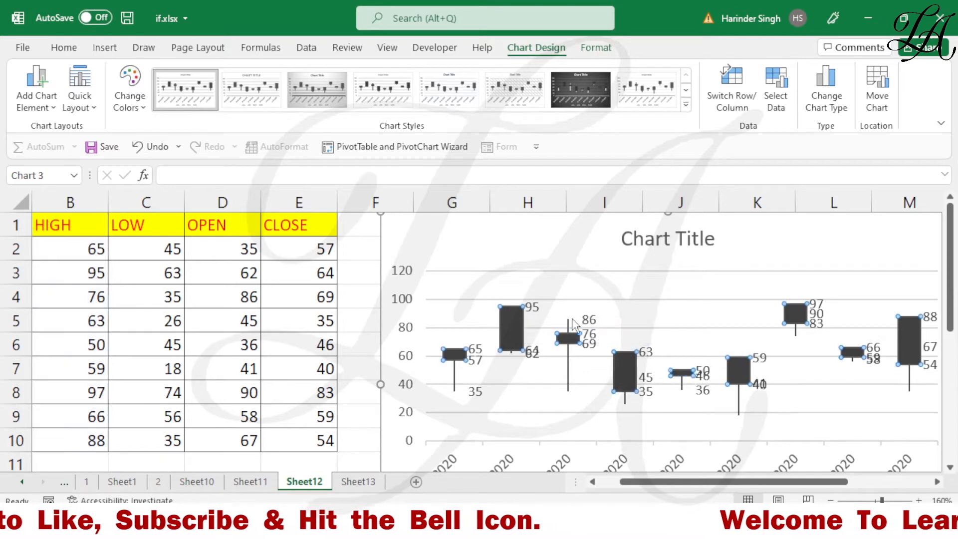
{"action": "left_click", "coordinate": [567, 320]}
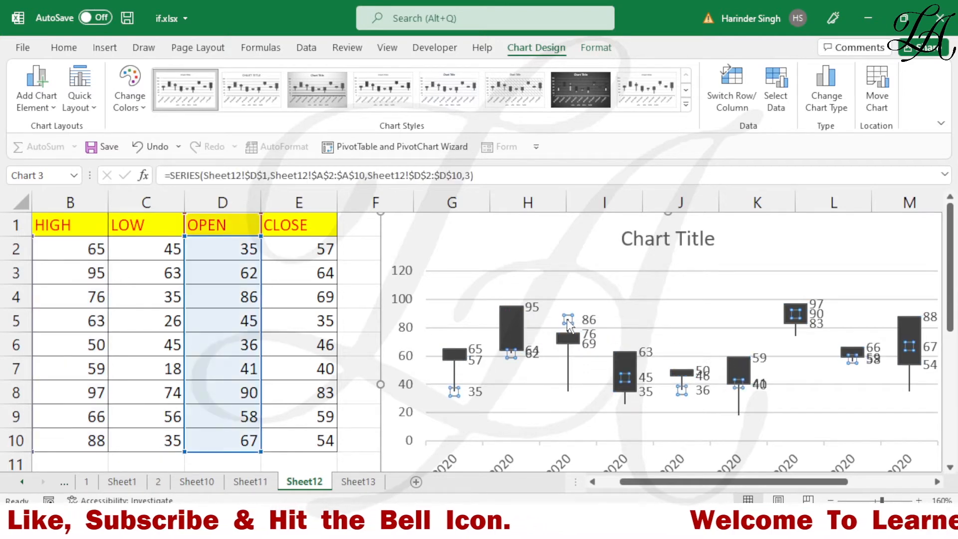
{"action": "right_click", "coordinate": [567, 320]}
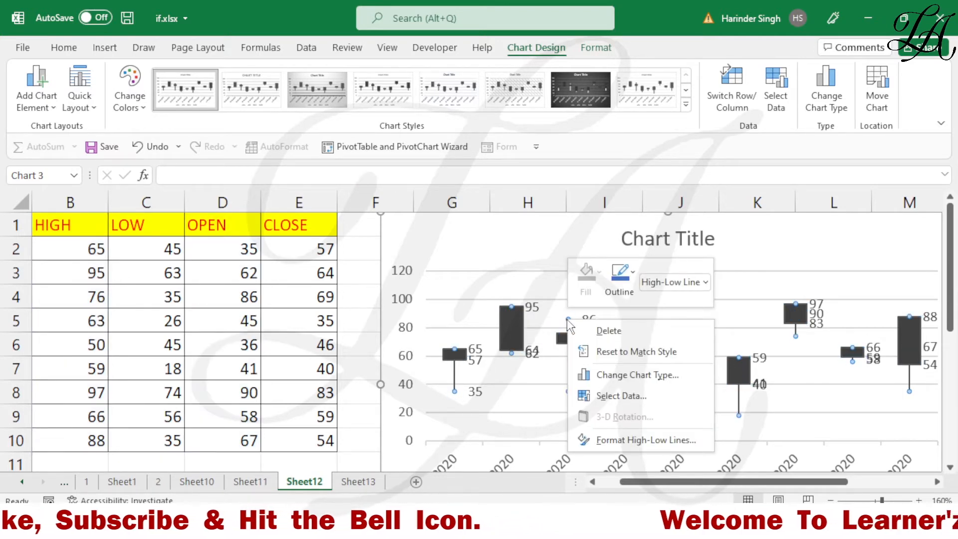
{"action": "key", "text": "Escape"}
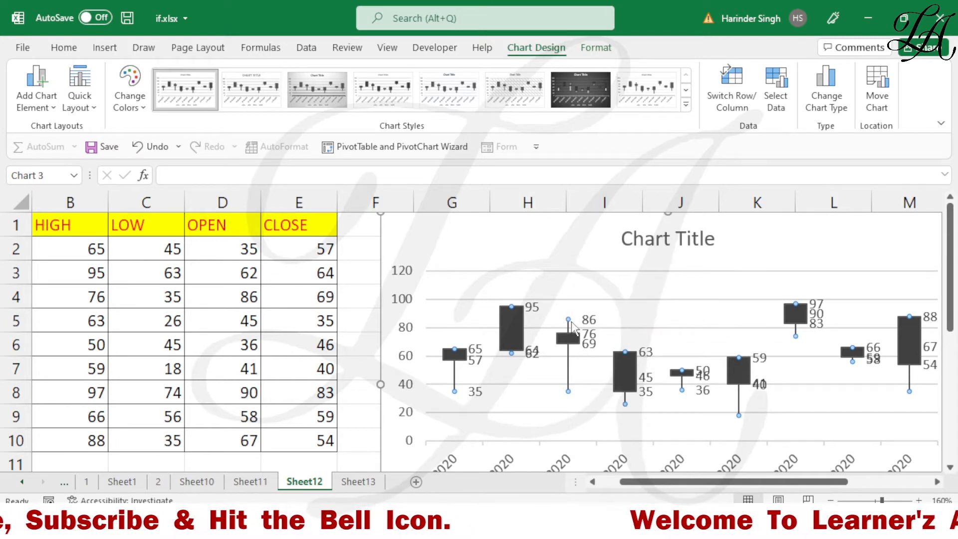
{"action": "right_click", "coordinate": [569, 321]}
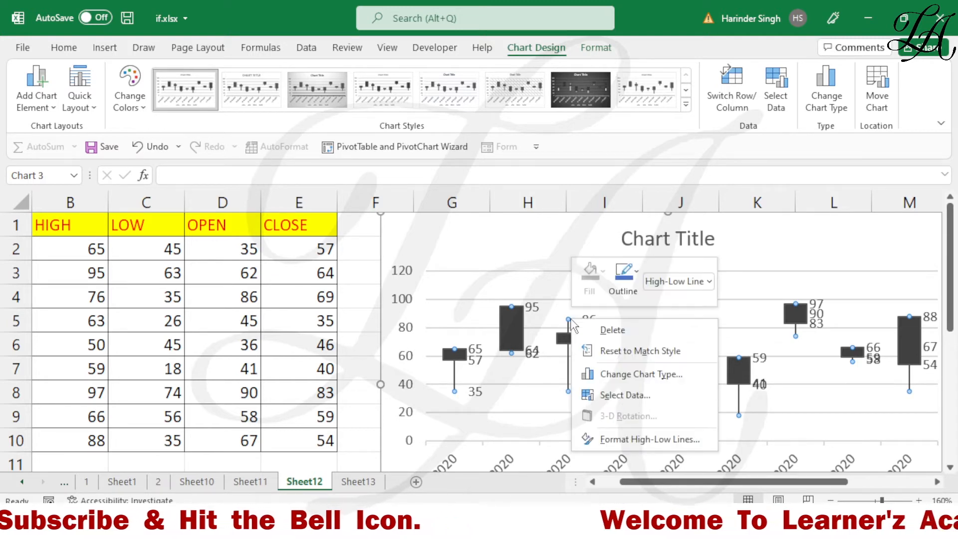
{"action": "key", "text": "Escape"}
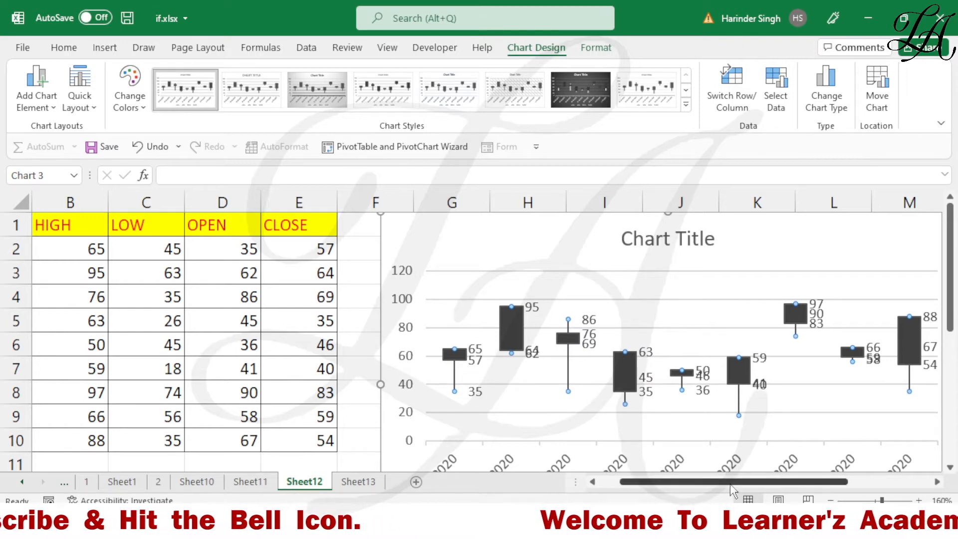
- Remove the gridlines from the stock chart and deselect the chart
{"action": "scroll", "coordinate": [744, 451], "scroll_direction": "right", "scroll_amount": 3}
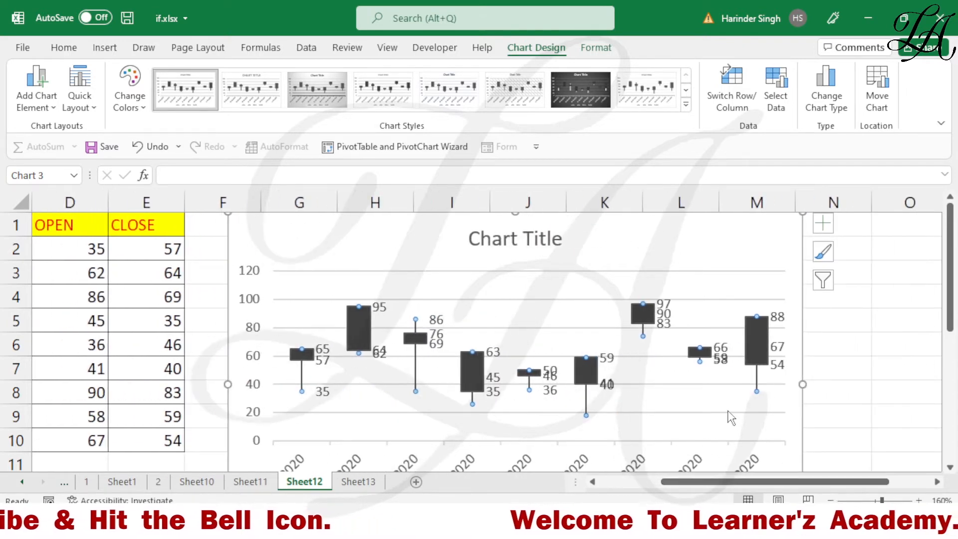
{"action": "left_click", "coordinate": [727, 410]}
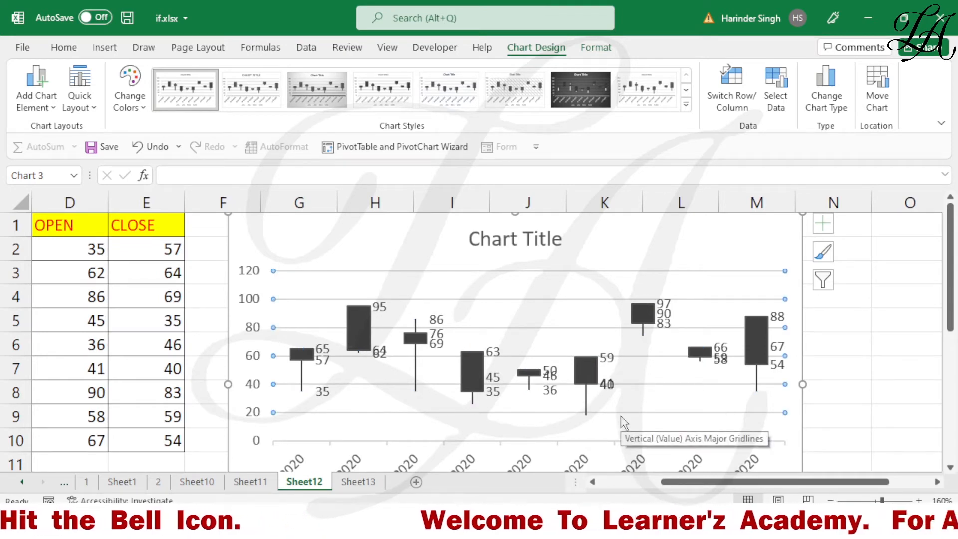
{"action": "left_click", "coordinate": [821, 225]}
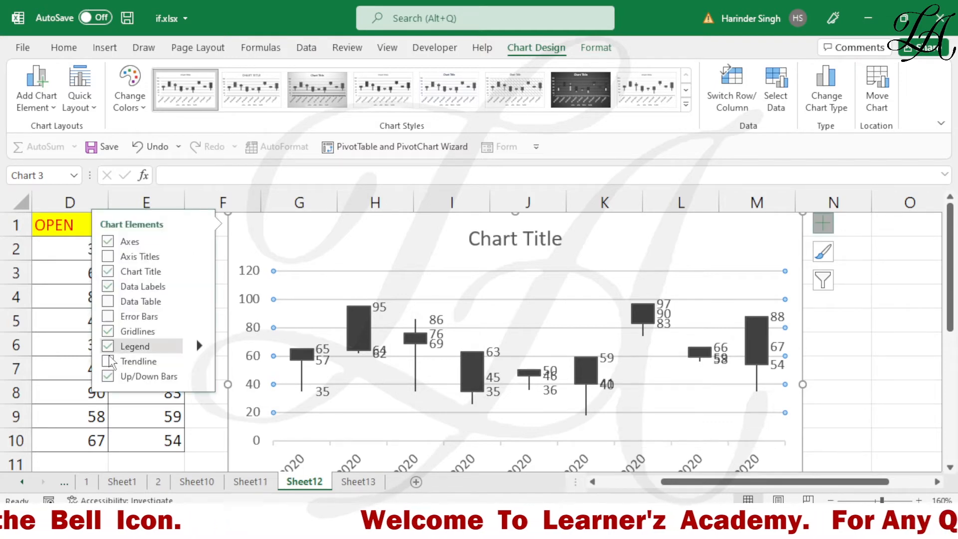
{"action": "left_click", "coordinate": [103, 331]}
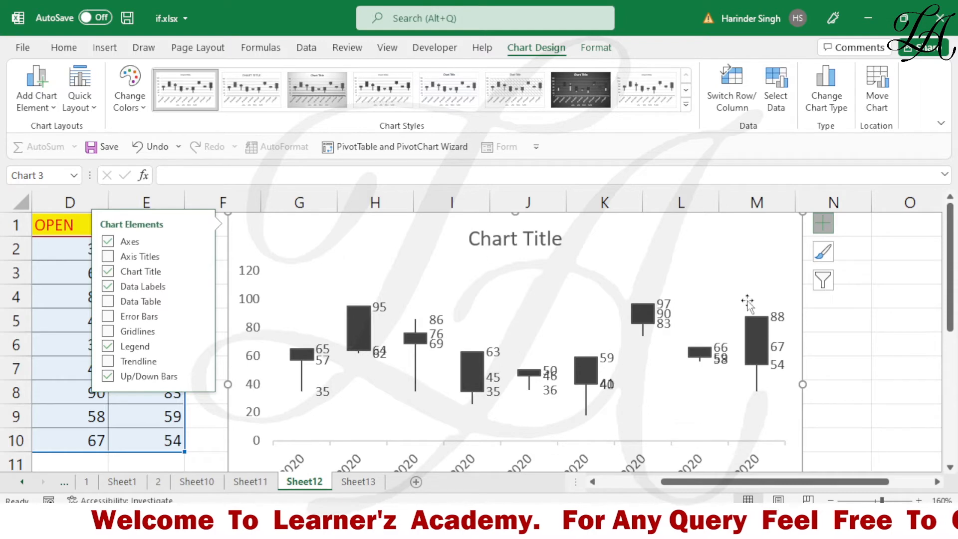
{"action": "left_click", "coordinate": [879, 300]}
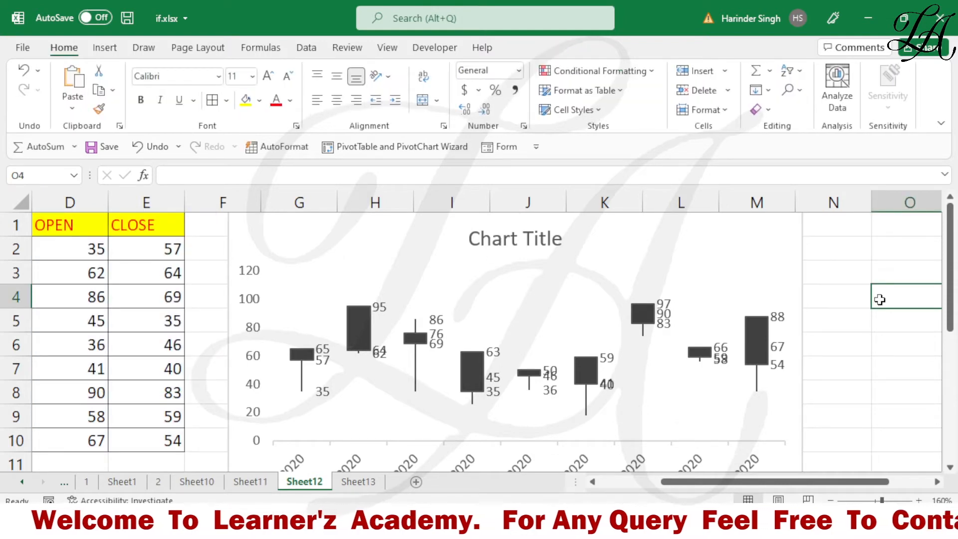
- Open Sheet13 and examine the Q1, Q2 and Q3 columns of its states table
{"action": "left_click", "coordinate": [357, 482]}
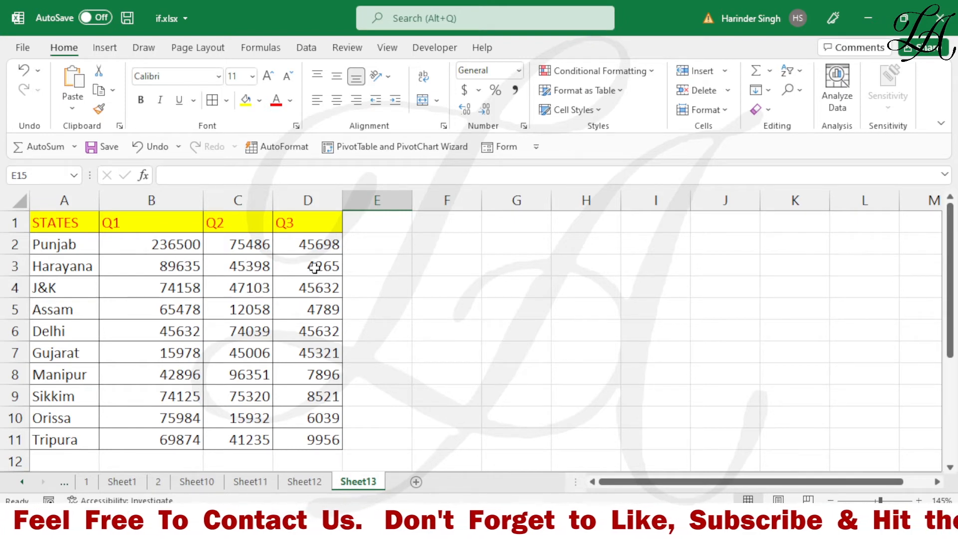
{"action": "left_click", "coordinate": [216, 289]}
{"action": "left_click", "coordinate": [325, 283]}
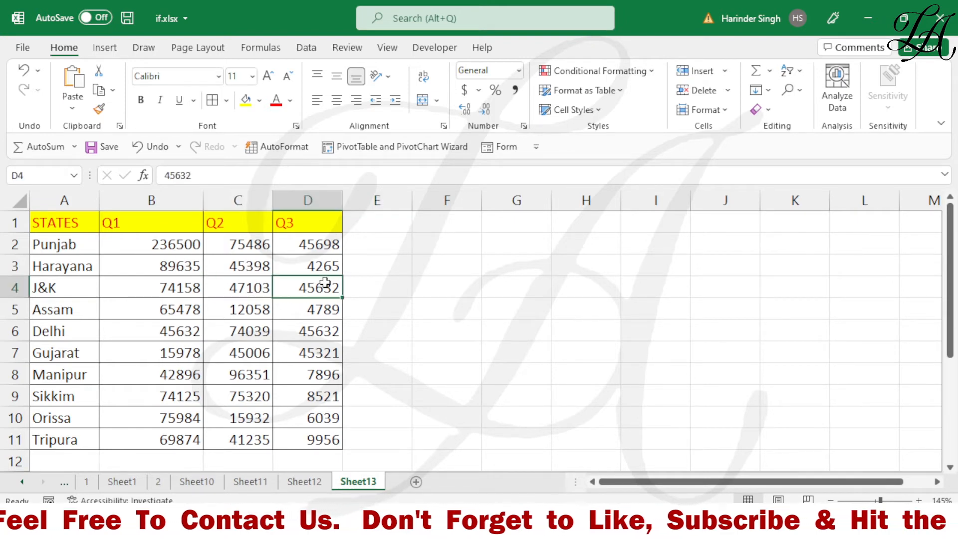
{"action": "left_click", "coordinate": [148, 292]}
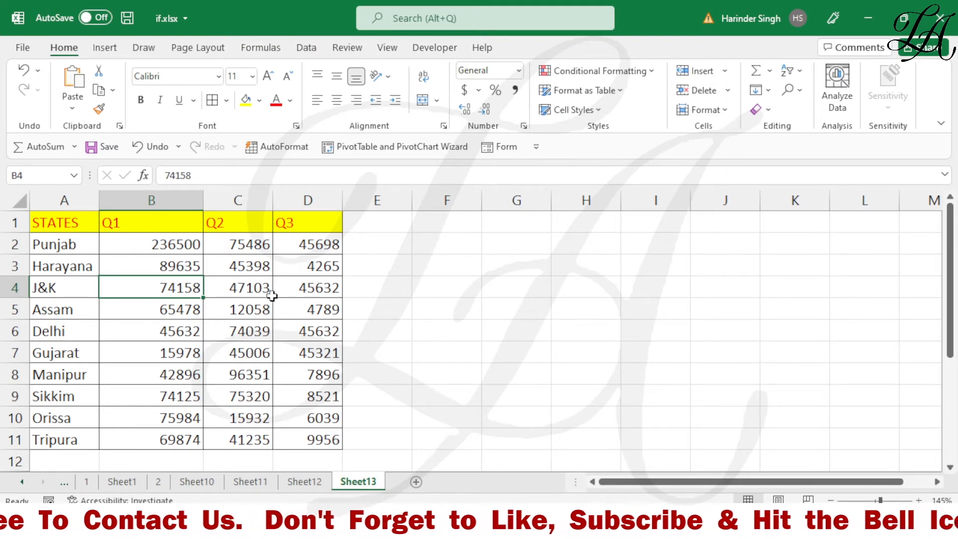
{"action": "left_click", "coordinate": [129, 224]}
{"action": "left_click", "coordinate": [218, 225]}
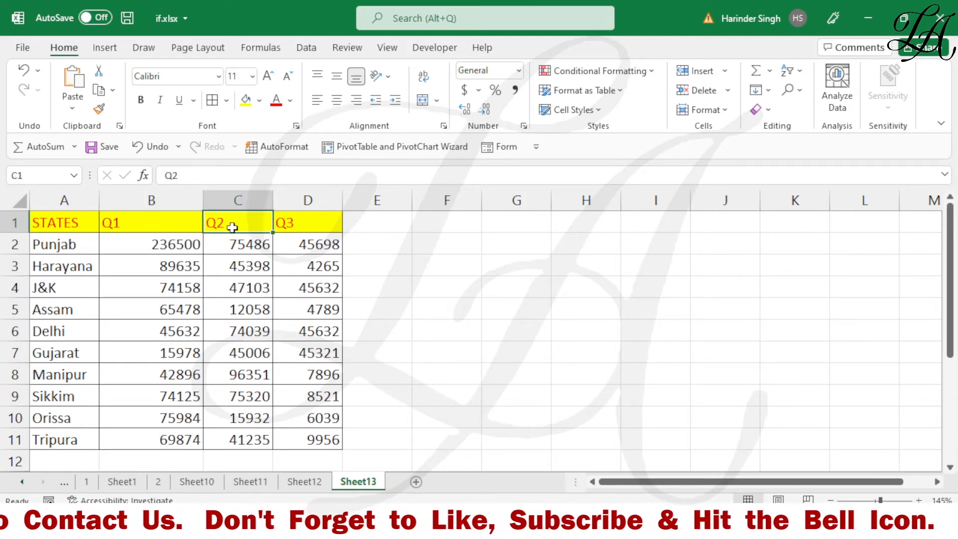
{"action": "left_click", "coordinate": [284, 223]}
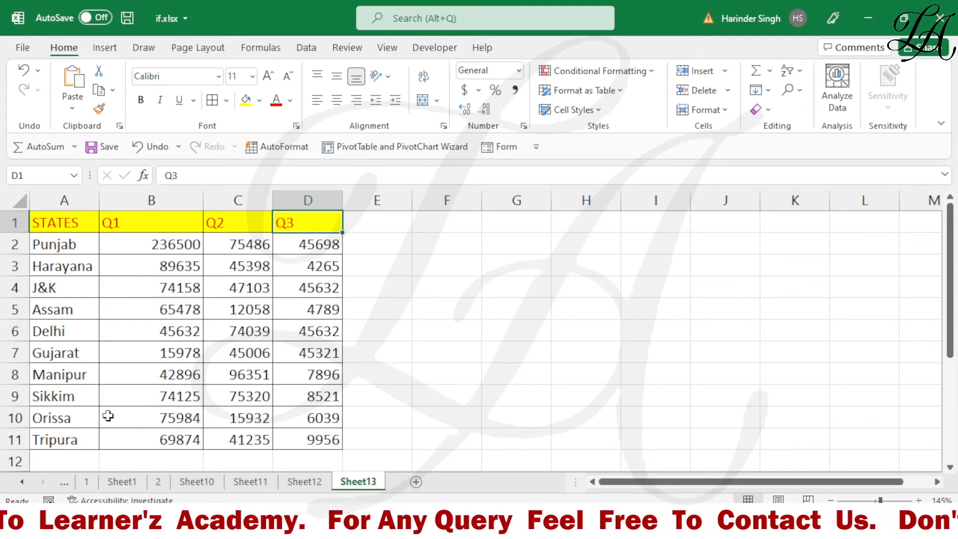
- Insert a 3-D Surface chart from the states table with its Q1 to Q3 figures
{"action": "left_click", "coordinate": [138, 357]}
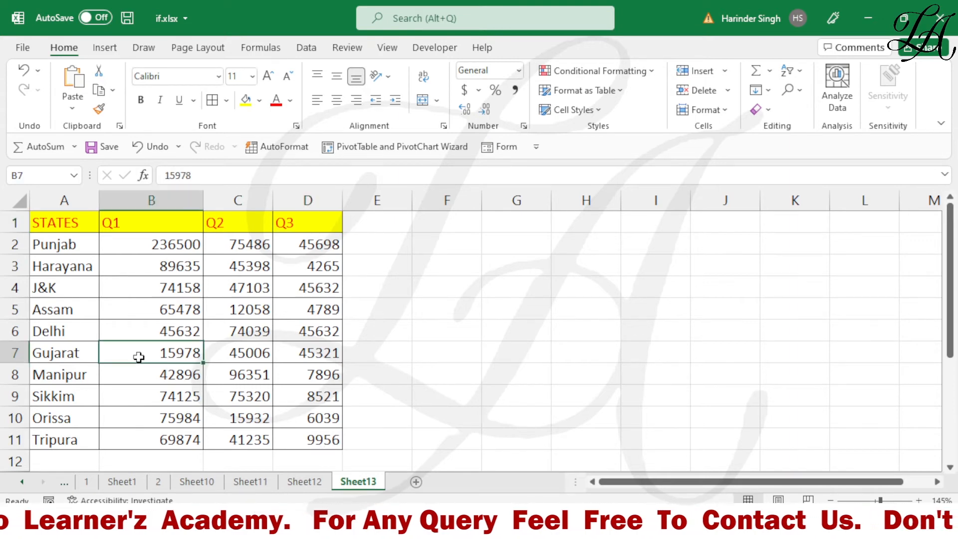
{"action": "left_click", "coordinate": [104, 48]}
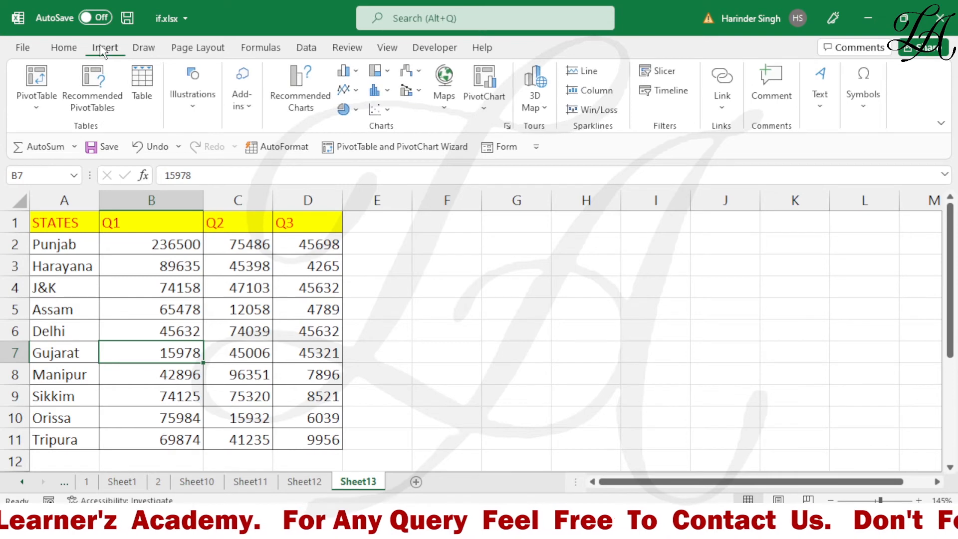
{"action": "left_click", "coordinate": [419, 74]}
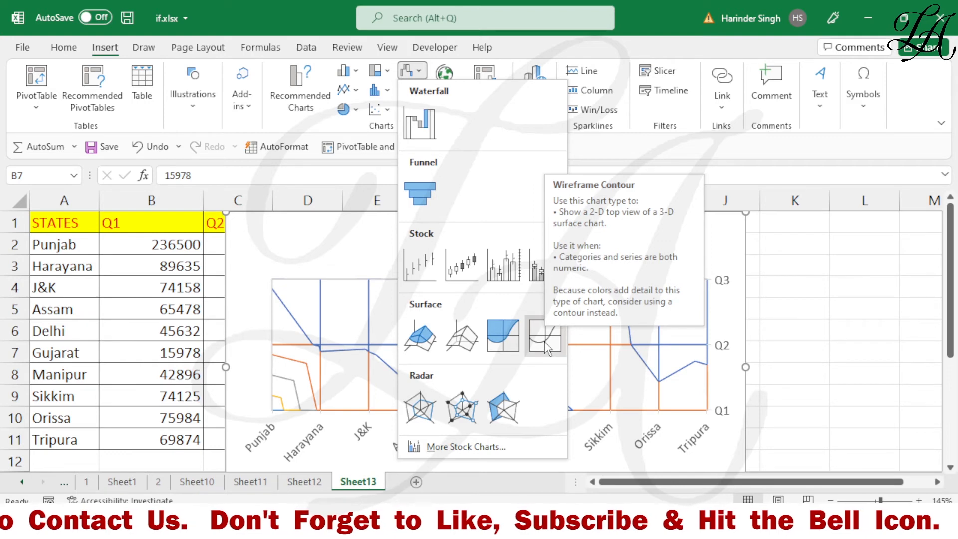
{"action": "left_click", "coordinate": [427, 331]}
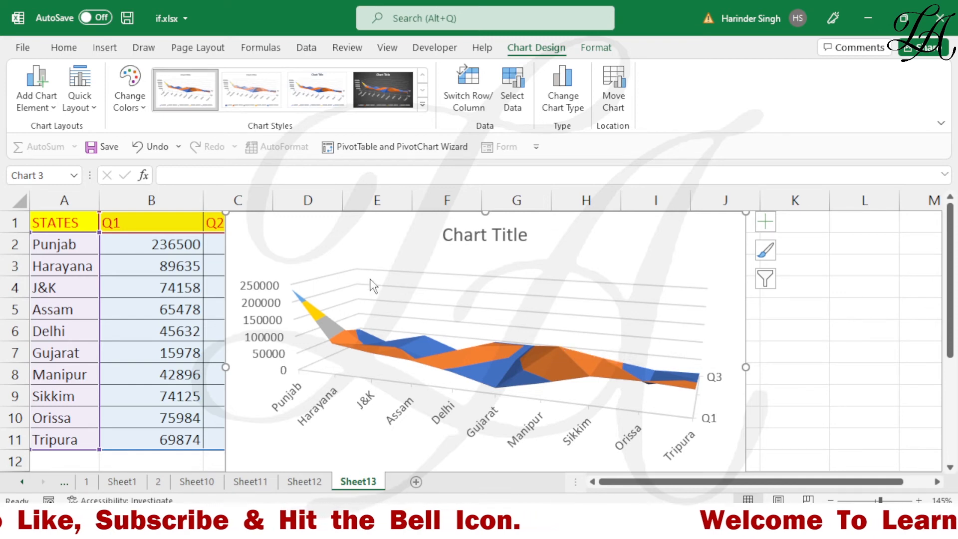
{"action": "left_click", "coordinate": [794, 282]}
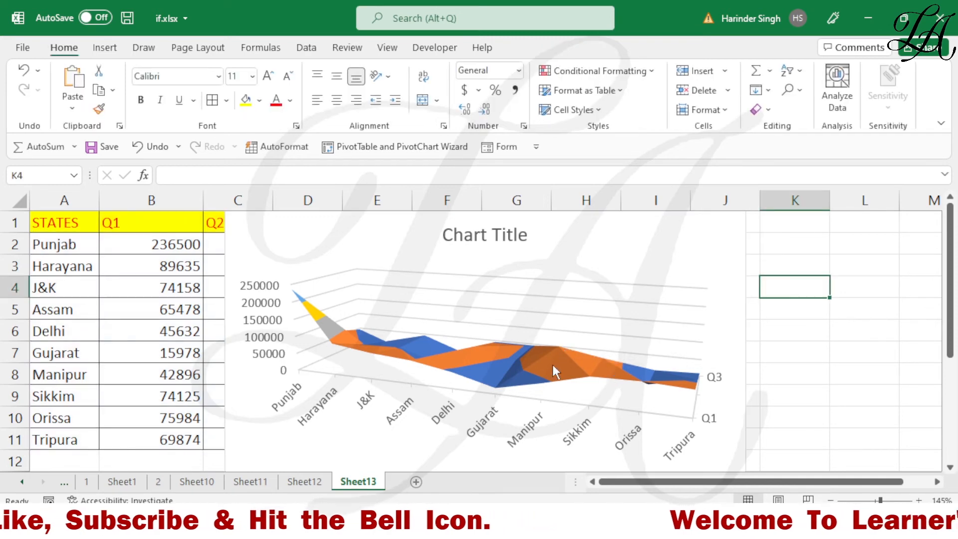
- Examine the surface chart, including its value axis and the value-range legend beneath the plot
{"action": "left_click", "coordinate": [552, 364]}
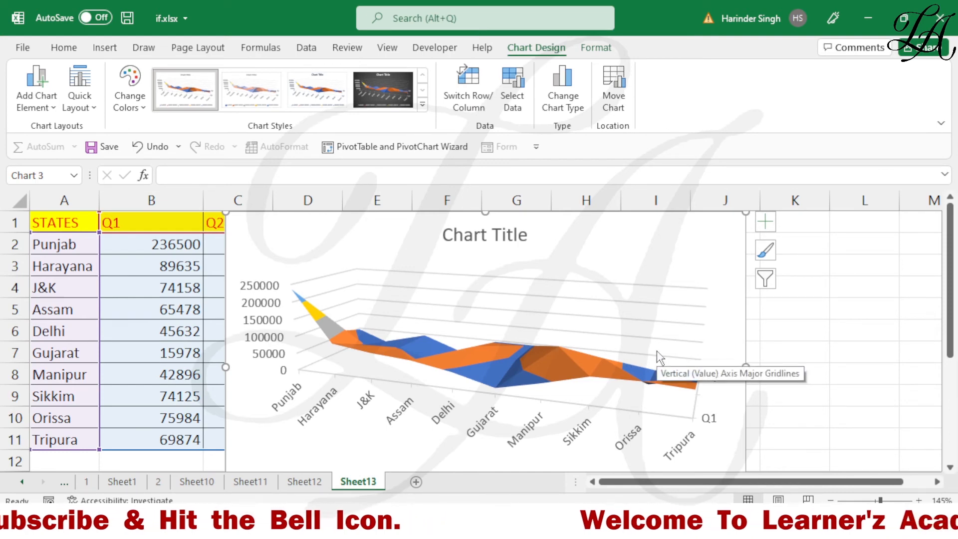
{"action": "left_click", "coordinate": [771, 350]}
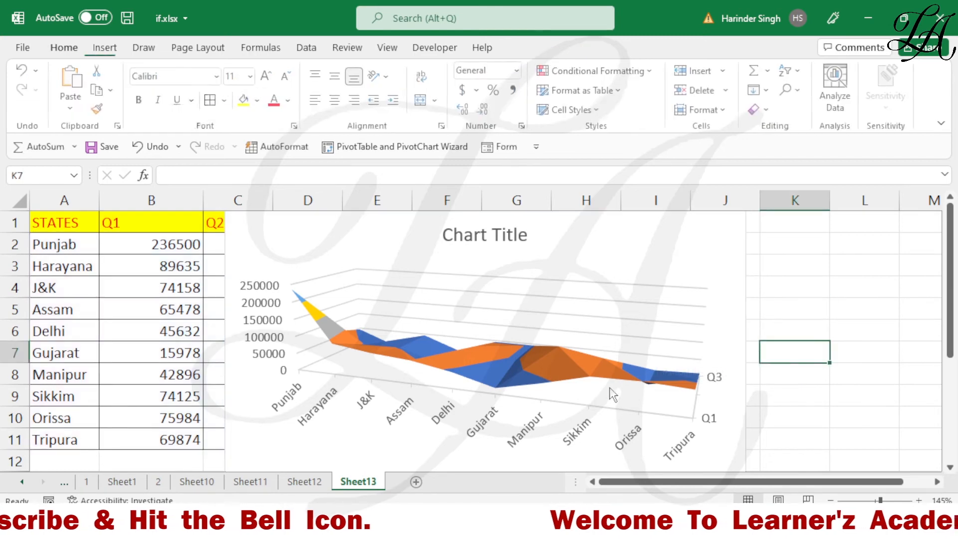
{"action": "left_click", "coordinate": [612, 392]}
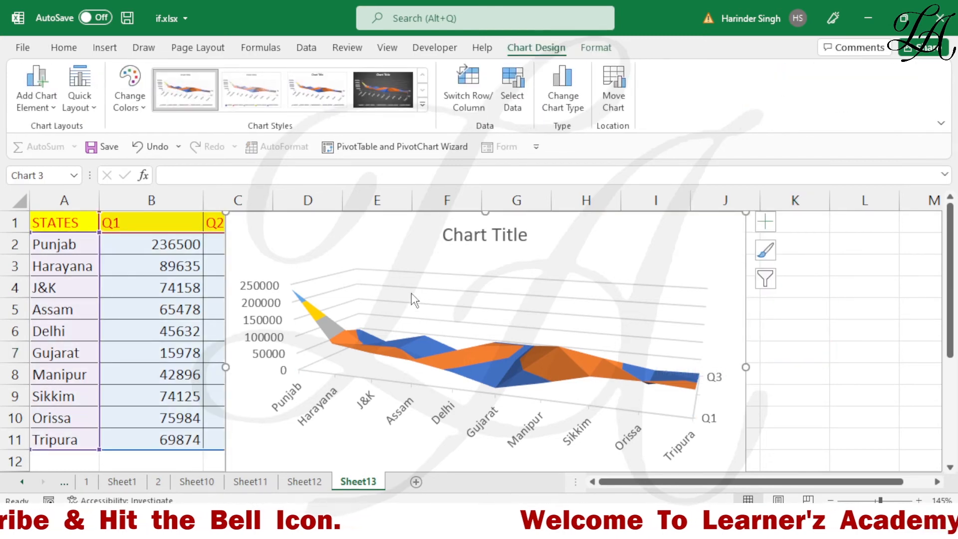
{"action": "right_click", "coordinate": [412, 300]}
{"action": "key", "text": "Escape"}
{"action": "left_click", "coordinate": [253, 302]}
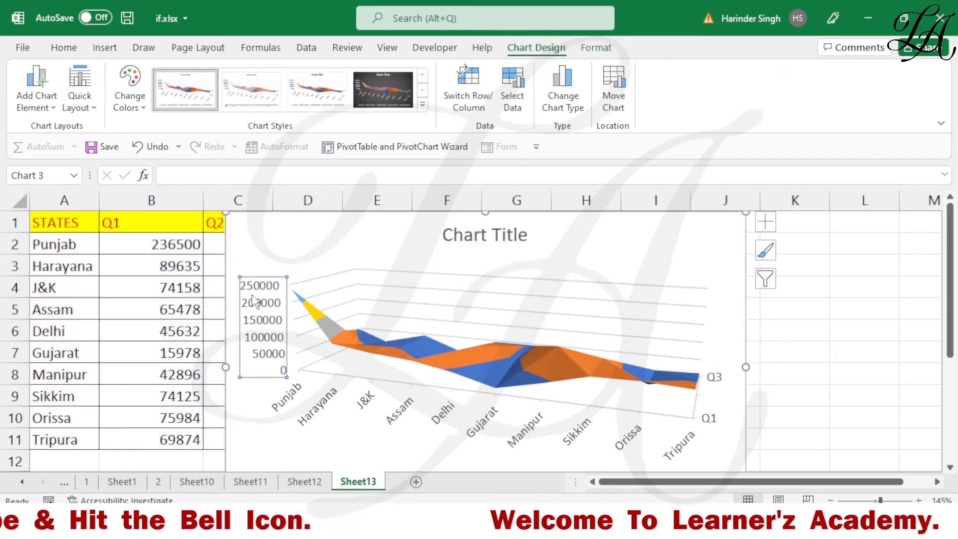
{"action": "left_click", "coordinate": [387, 281]}
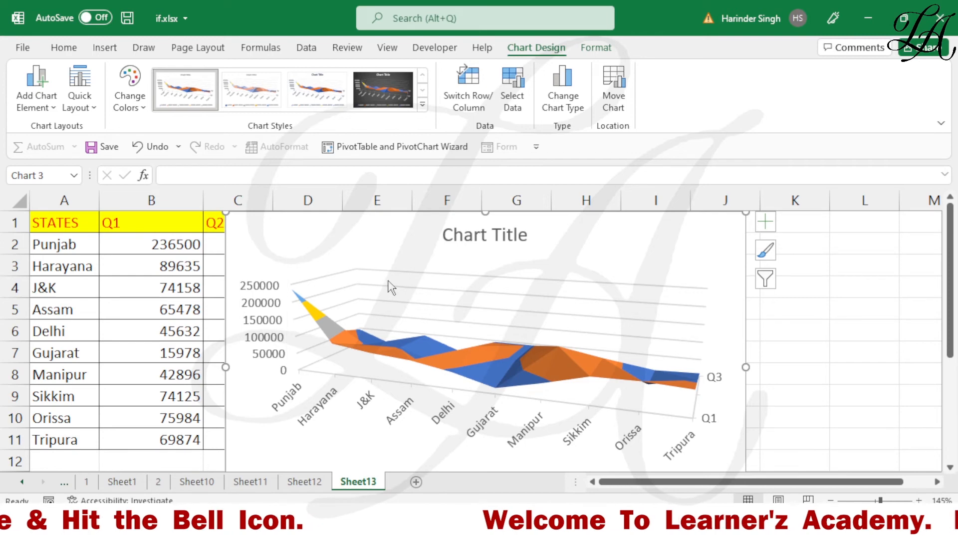
{"action": "left_click", "coordinate": [861, 287]}
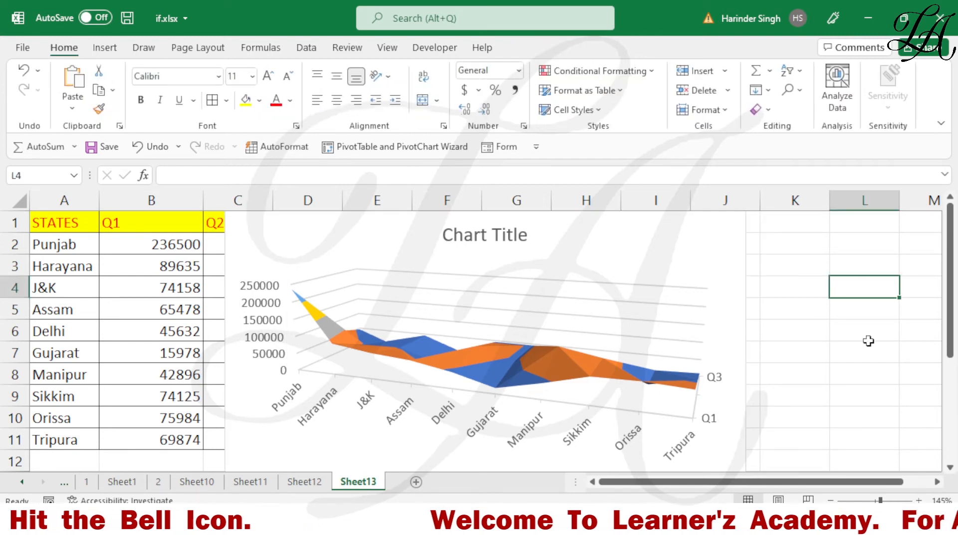
{"action": "left_click_drag", "start_coordinate": [950, 331], "coordinate": [953, 383]}
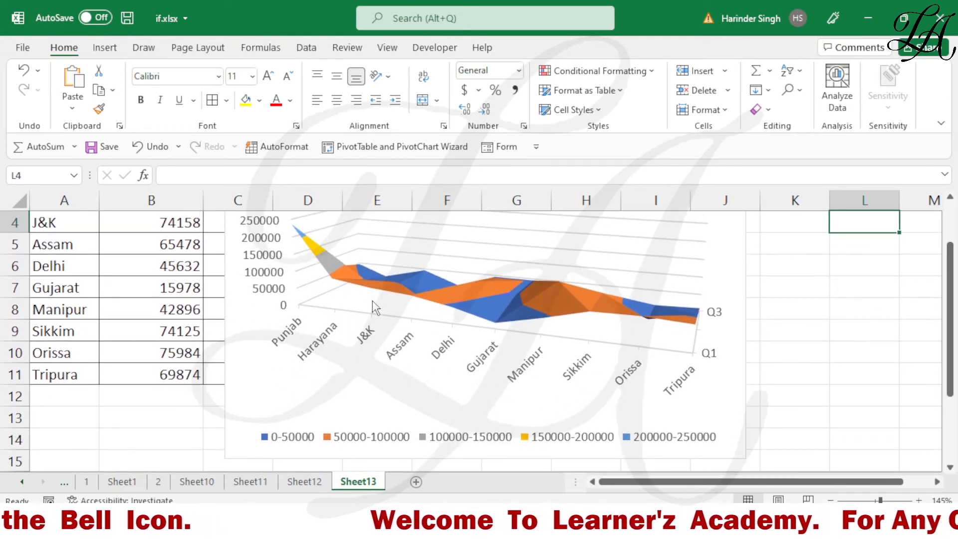
- Review the line formatting options for the surface chart's major gridlines without changing them, and close them
{"action": "left_click", "coordinate": [501, 397]}
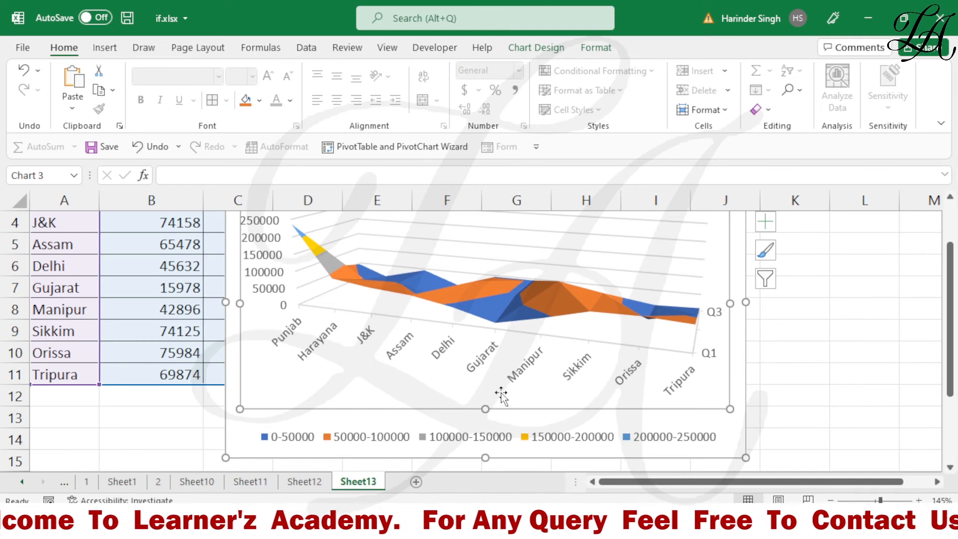
{"action": "right_click", "coordinate": [425, 334]}
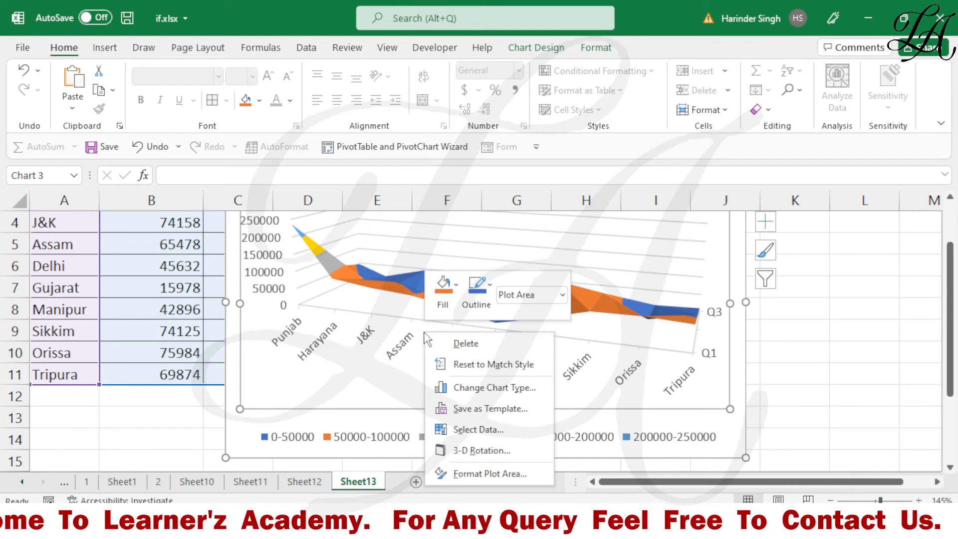
{"action": "left_click", "coordinate": [406, 332]}
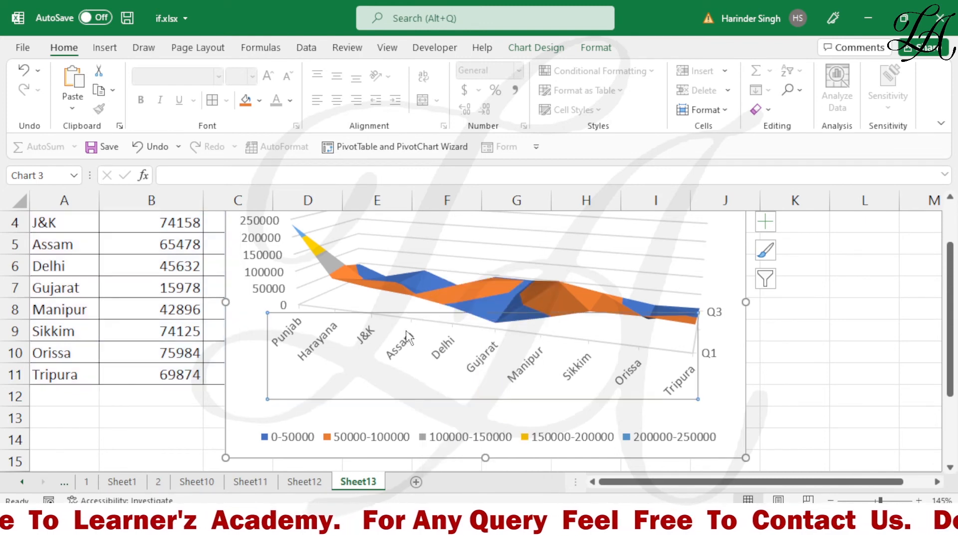
{"action": "double_click", "coordinate": [424, 266]}
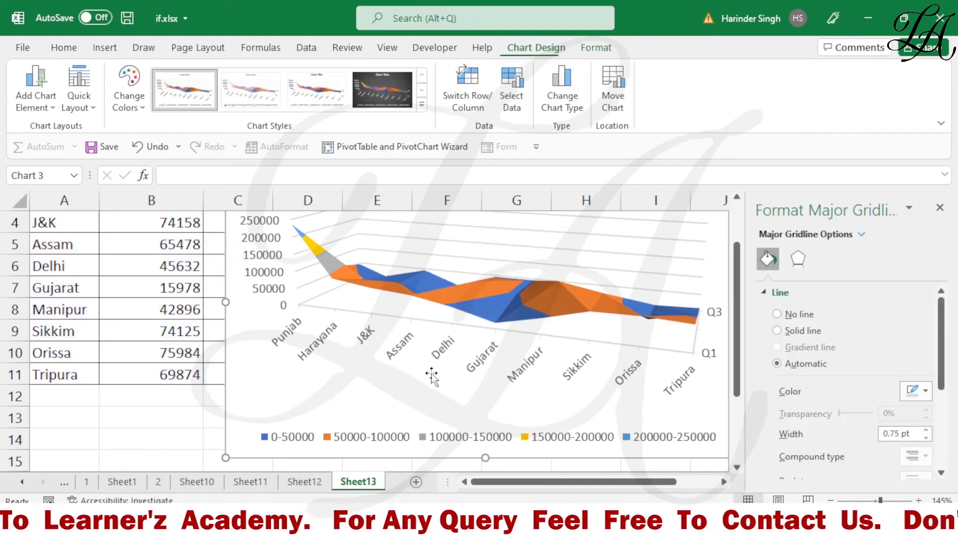
{"action": "scroll", "coordinate": [825, 388], "scroll_direction": "down", "scroll_amount": 2}
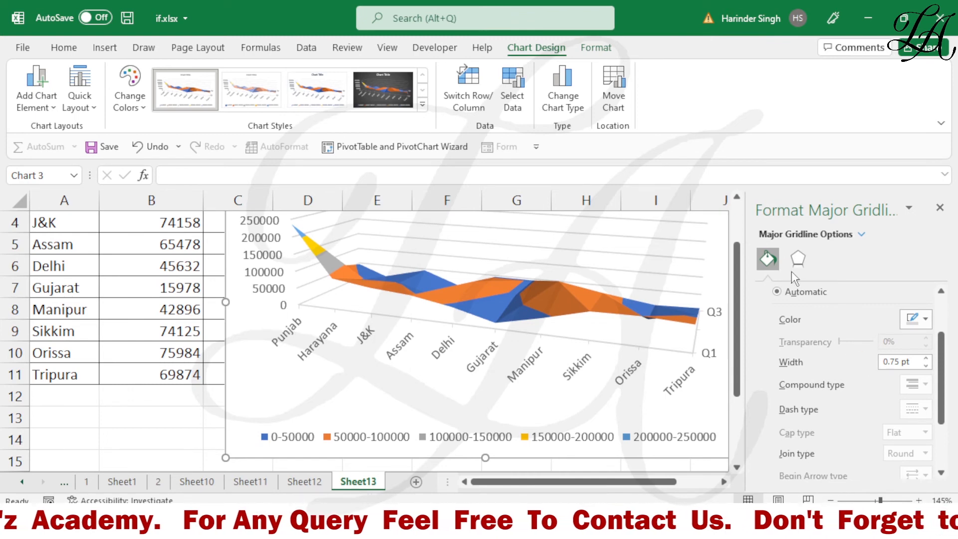
{"action": "left_click", "coordinate": [940, 208]}
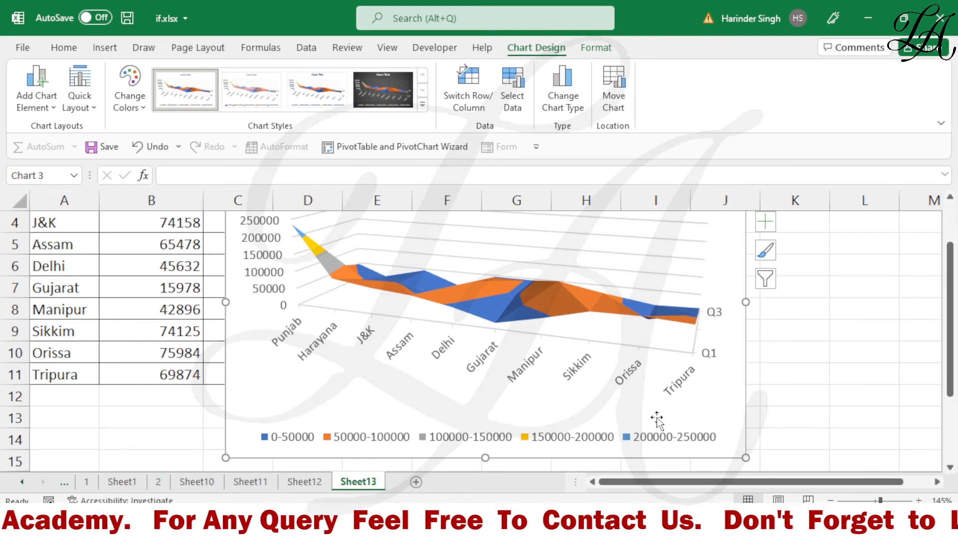
- Open the formatting options for the surface chart's plot area and review the line settings
{"action": "left_click", "coordinate": [648, 369]}
{"action": "right_click", "coordinate": [650, 369]}
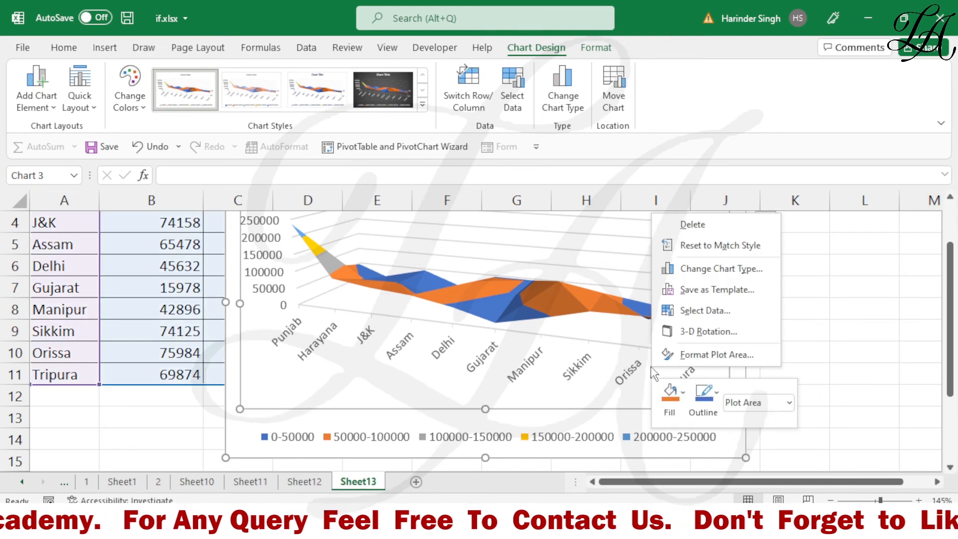
{"action": "left_click", "coordinate": [691, 293]}
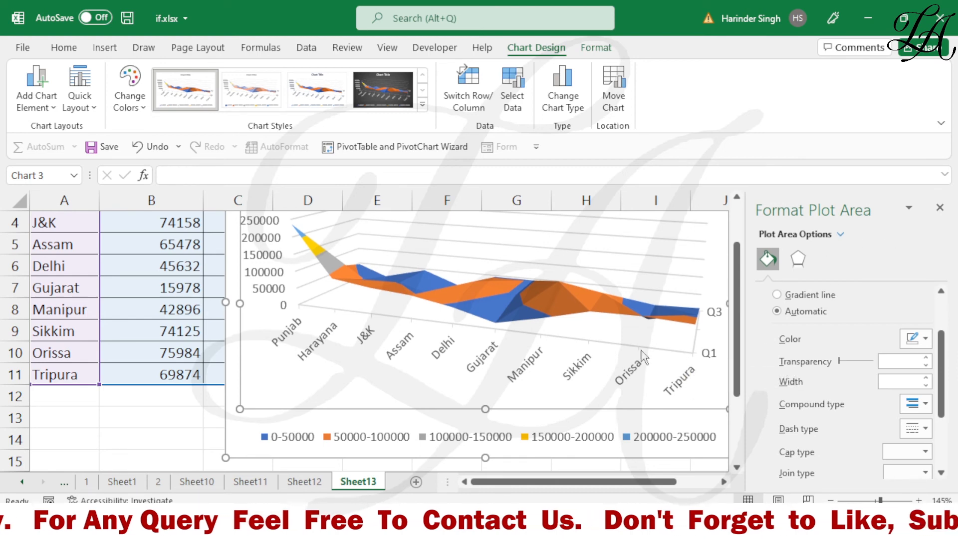
{"action": "scroll", "coordinate": [831, 362], "scroll_direction": "down", "scroll_amount": 1}
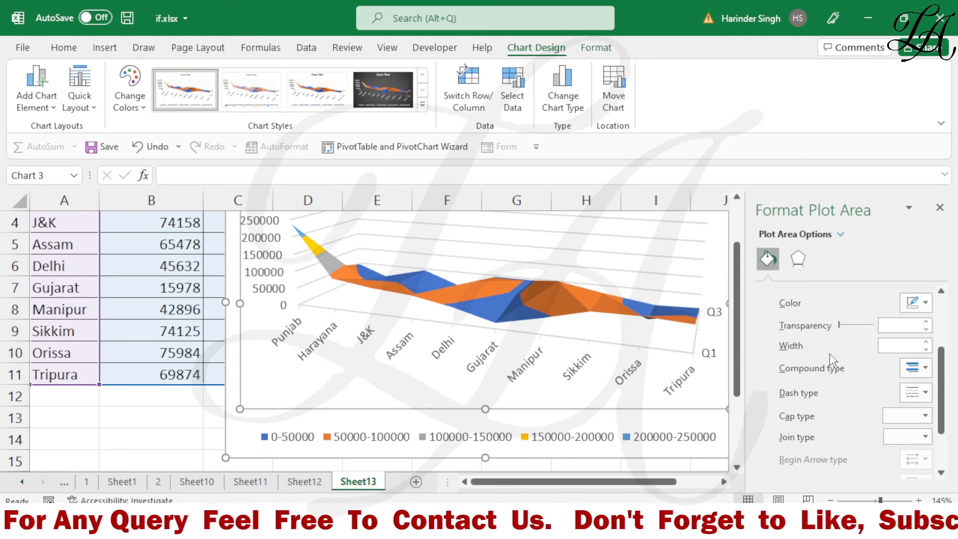
{"action": "scroll", "coordinate": [832, 380], "scroll_direction": "down", "scroll_amount": 2}
{"action": "scroll", "coordinate": [831, 373], "scroll_direction": "up", "scroll_amount": 3}
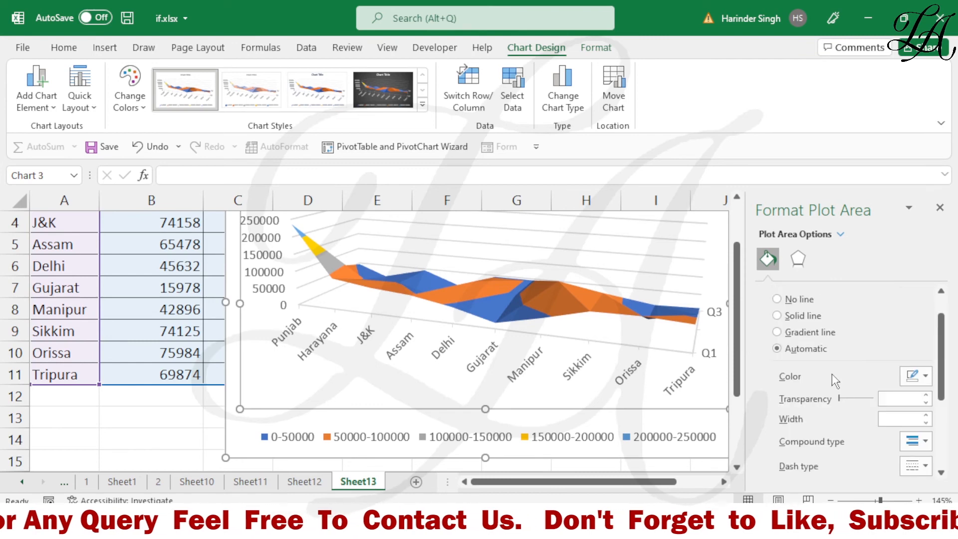